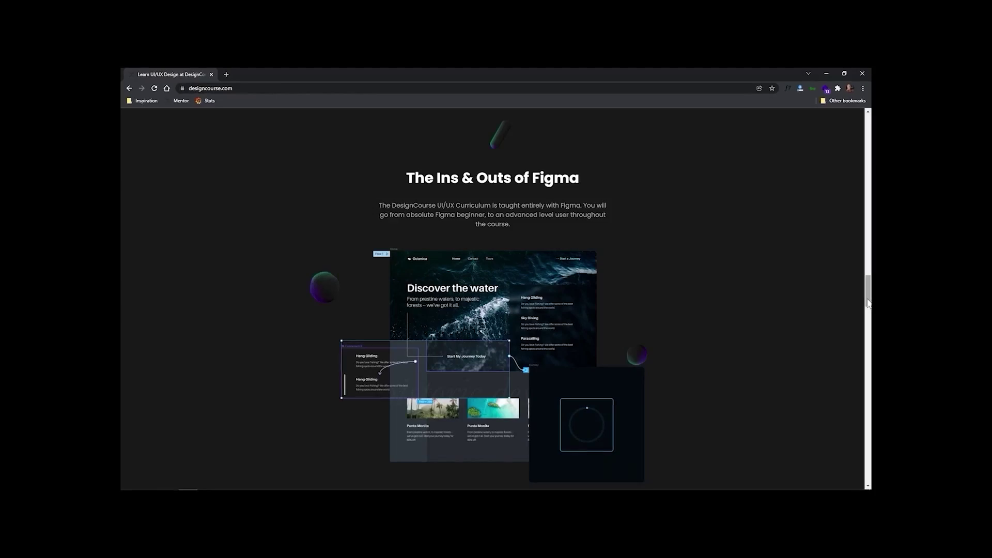
# - Look through the DesignCourse home page and the UI/UX course modules, including the expanded Component Design section
pyautogui.scroll(-3, 873, 316)
pyautogui.moveTo(875, 316); pyautogui.dragTo(874, 331)
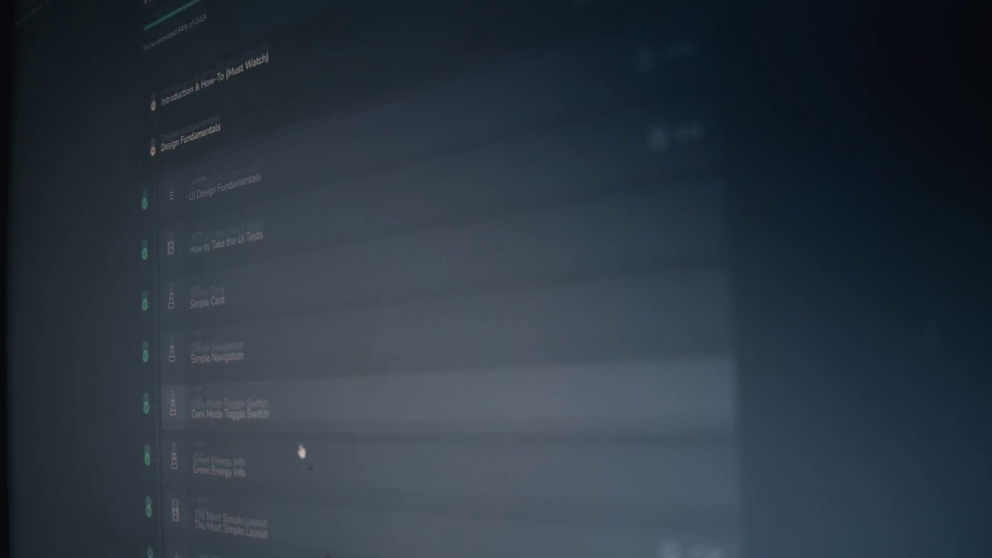
pyautogui.scroll(-5, 302, 451)
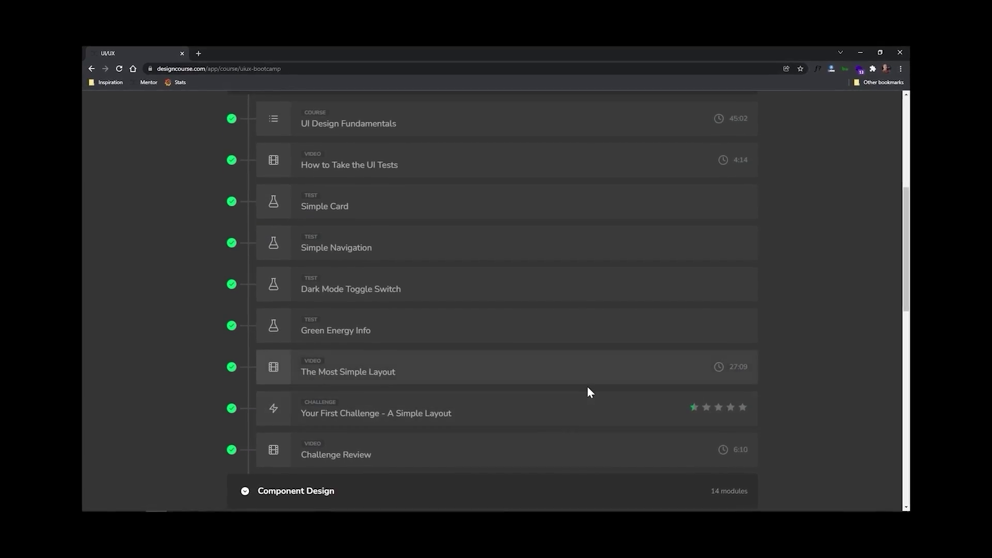
pyautogui.scroll(-4, 559, 357)
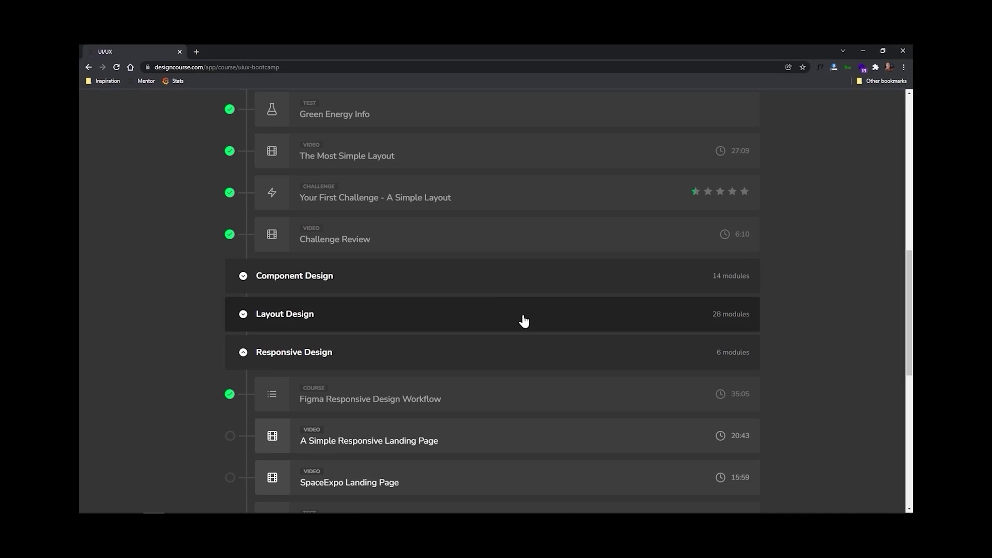
pyautogui.click(499, 284)
pyautogui.scroll(-7, 512, 300)
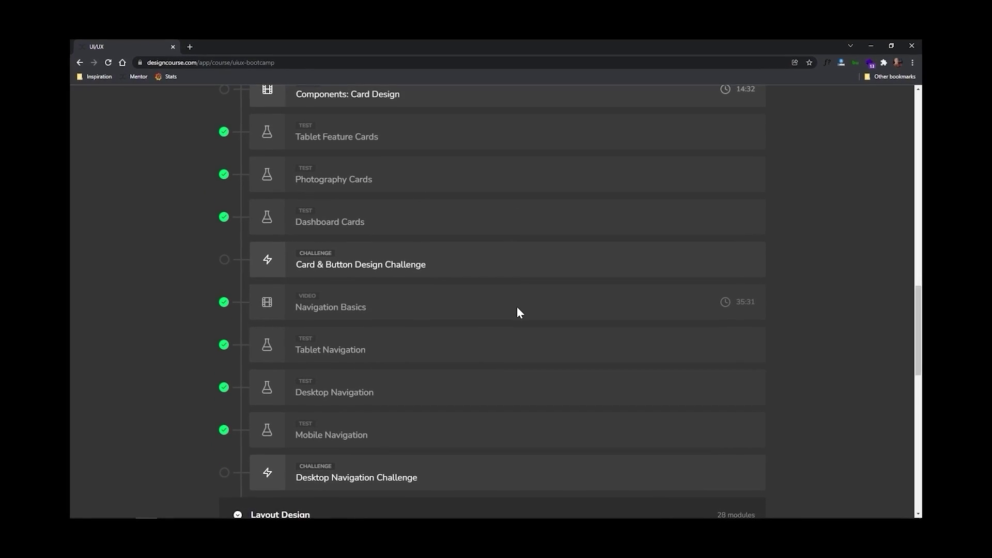
pyautogui.scroll(-6, 517, 306)
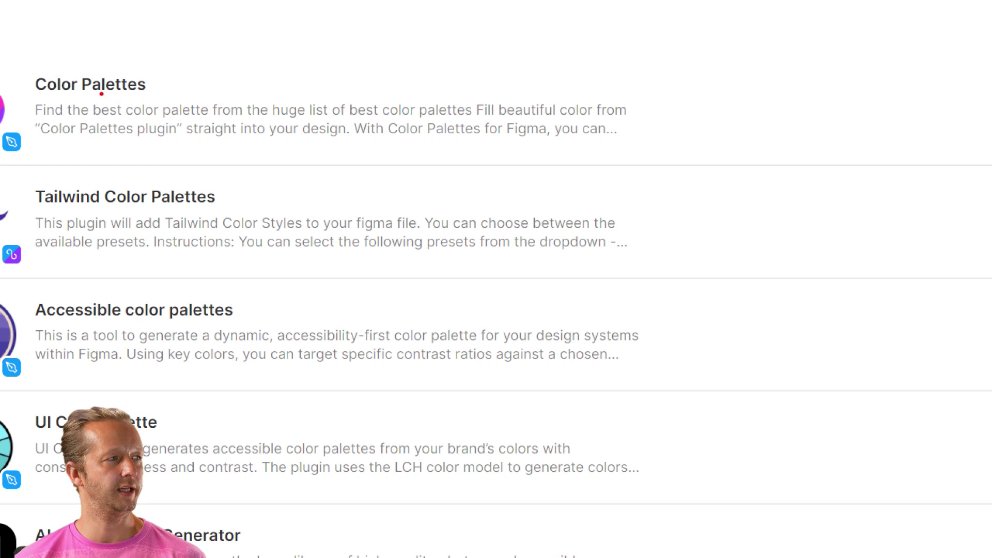
# - Switch to the empty Untitled Figma design file and paste the copied appmatters iPhone 13 Pro Max frame into it
pyautogui.moveTo(70, 96); pyautogui.dragTo(154, 93)
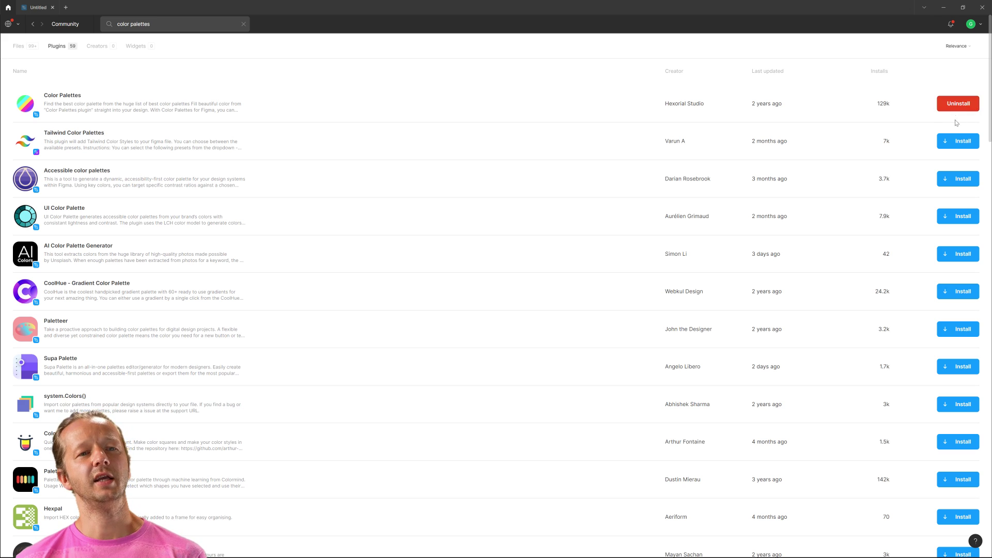
pyautogui.click(37, 8)
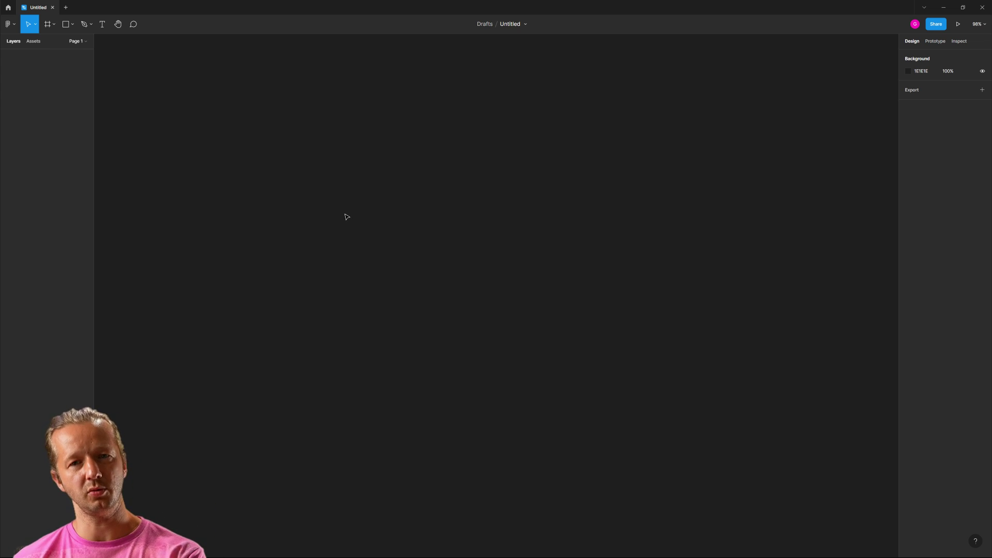
pyautogui.moveTo(331, 164); pyautogui.dragTo(353, 197)
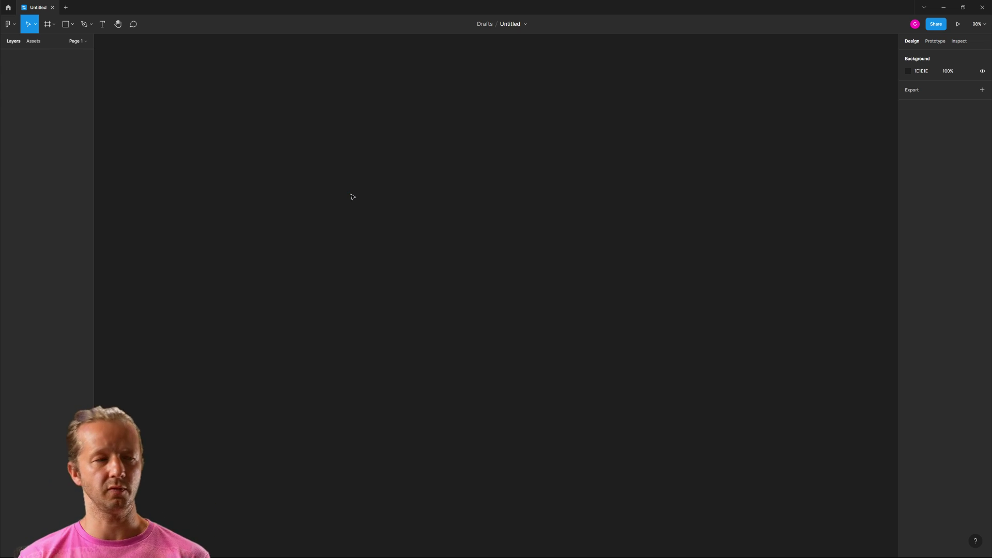
pyautogui.hotkey('ctrl', 'v')
pyautogui.scroll(-3, 312, 173)
pyautogui.moveTo(312, 173); pyautogui.dragTo(275, 173)
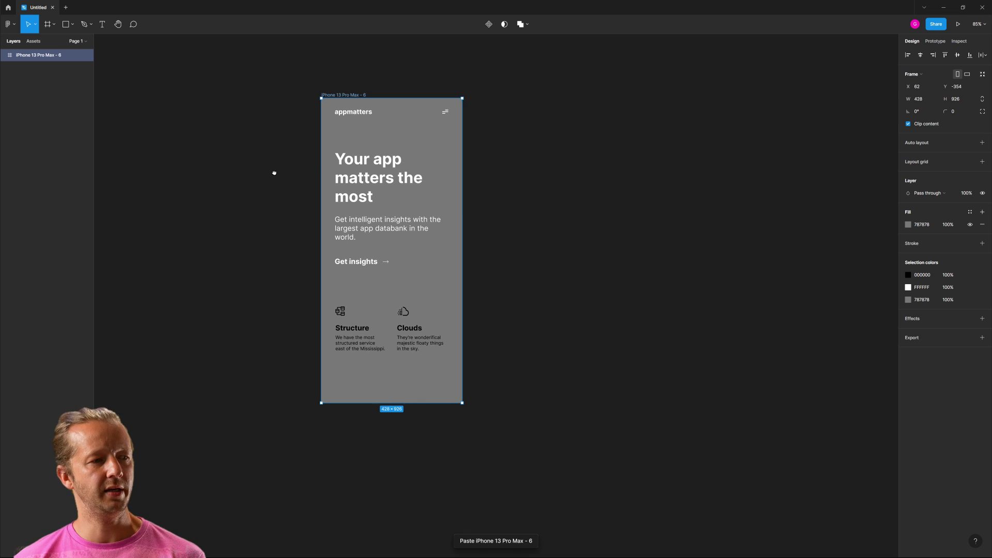
pyautogui.click(263, 236)
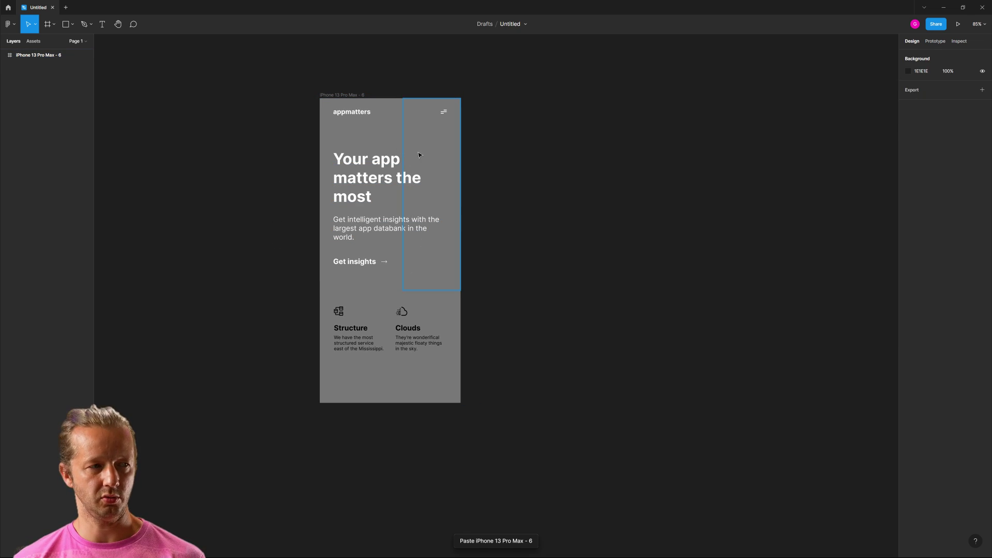
pyautogui.click(380, 144)
pyautogui.click(569, 205)
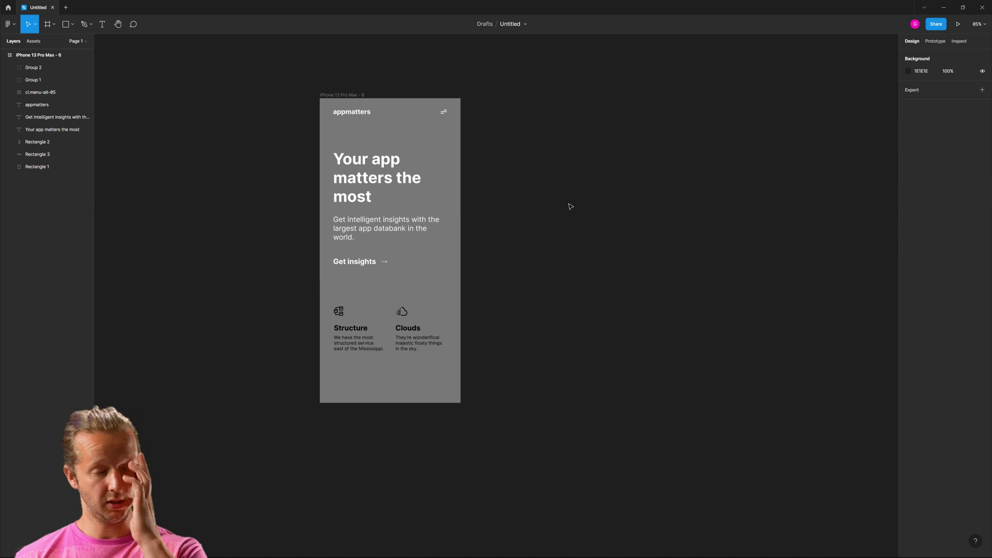
# - Run the Color Palettes plugin, scroll through its palettes, and place its window to the left of the mobile frame
pyautogui.scroll(2, 524, 168)
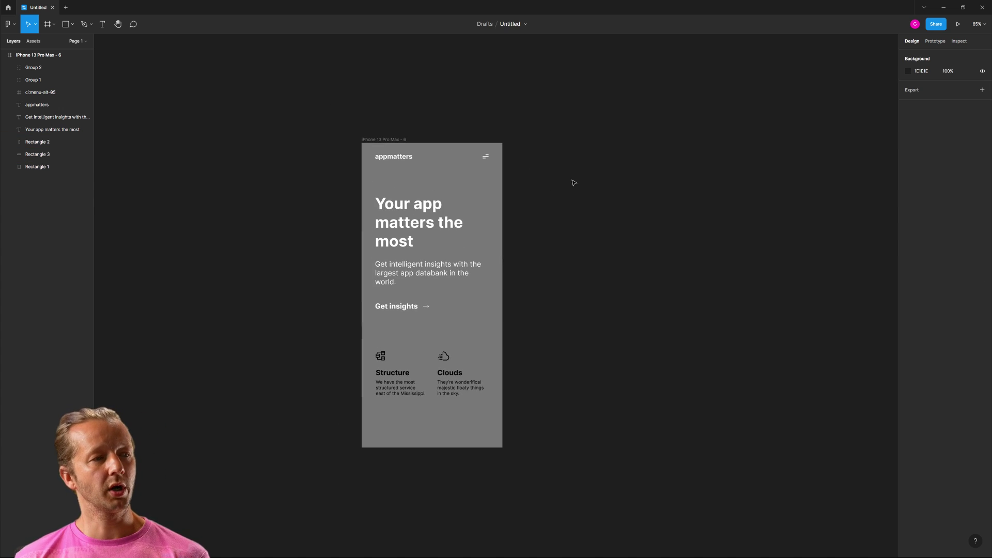
pyautogui.rightClick(542, 110)
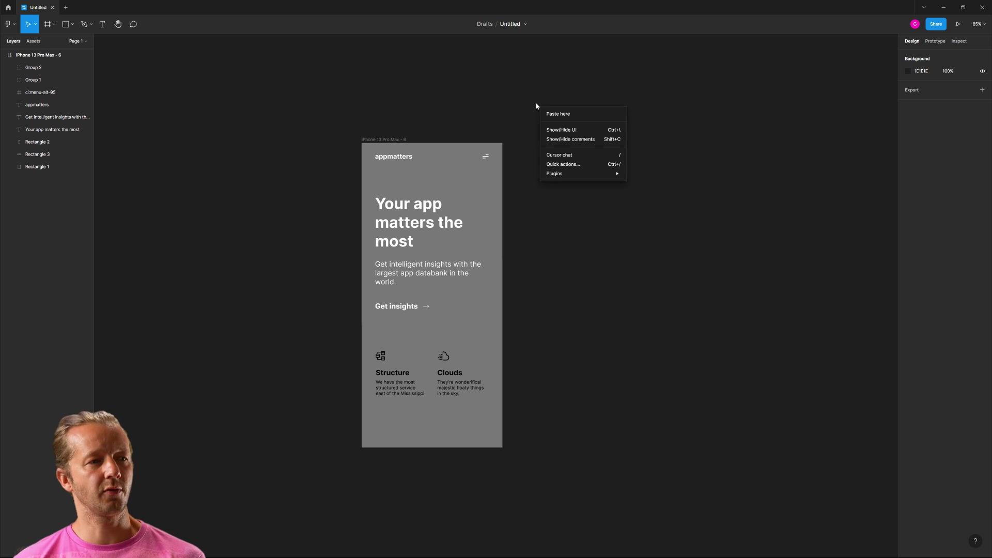
pyautogui.moveTo(568, 175)
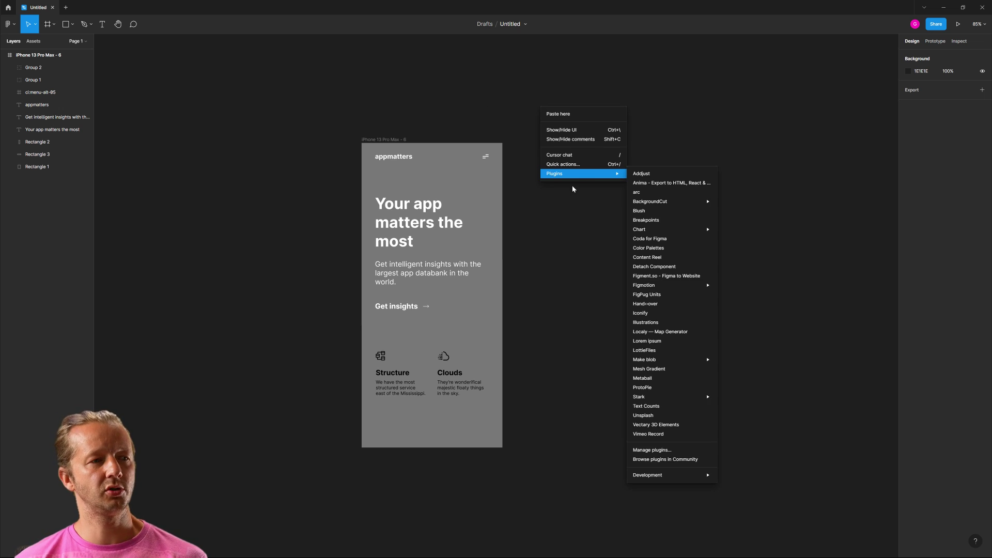
pyautogui.click(664, 251)
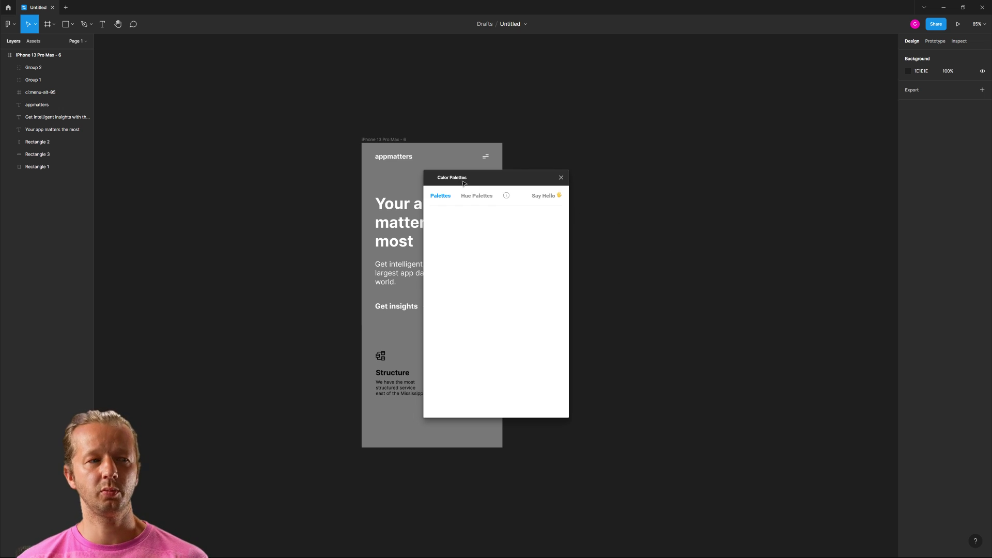
pyautogui.moveTo(464, 183); pyautogui.dragTo(603, 93)
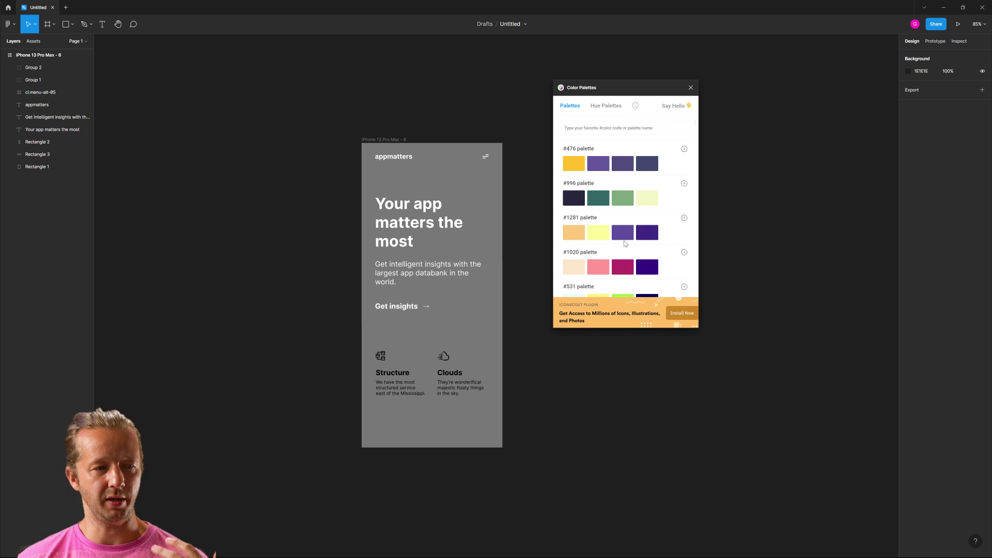
pyautogui.scroll(-15, 626, 244)
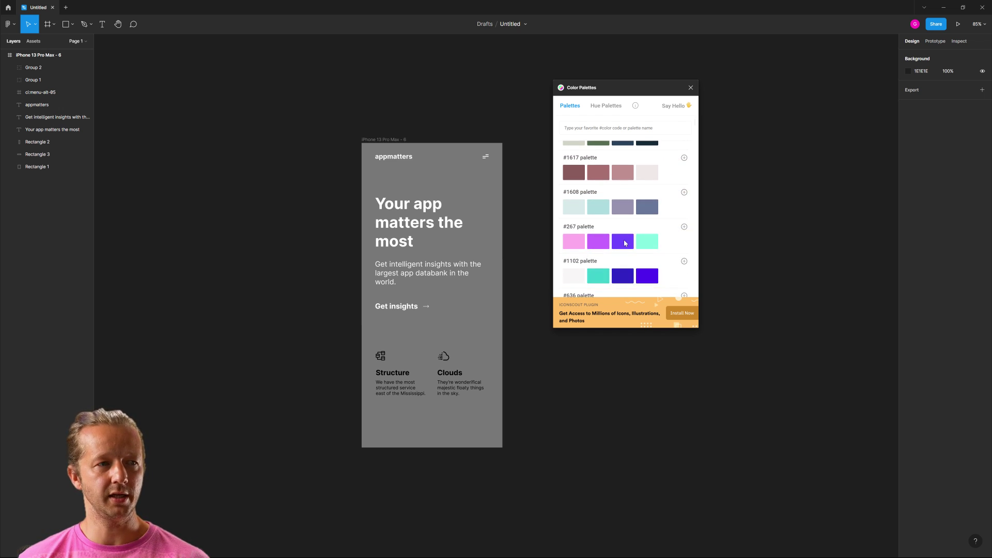
pyautogui.scroll(-15, 627, 245)
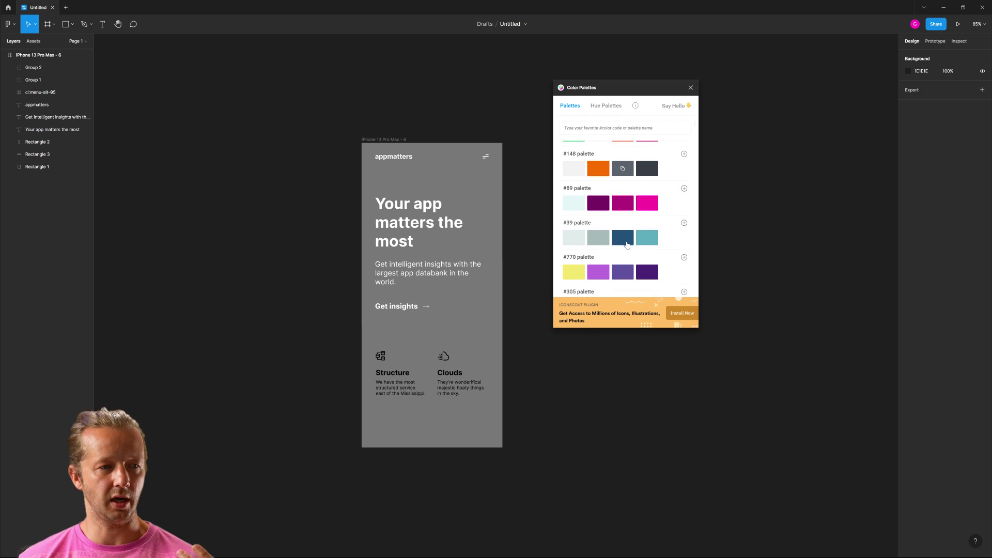
pyautogui.scroll(-15, 627, 245)
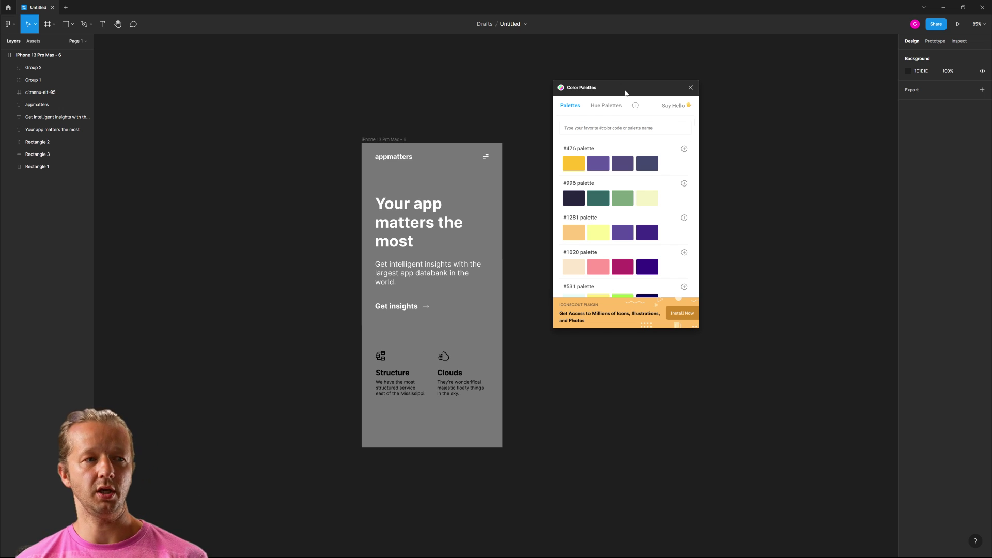
pyautogui.moveTo(625, 93); pyautogui.dragTo(237, 94)
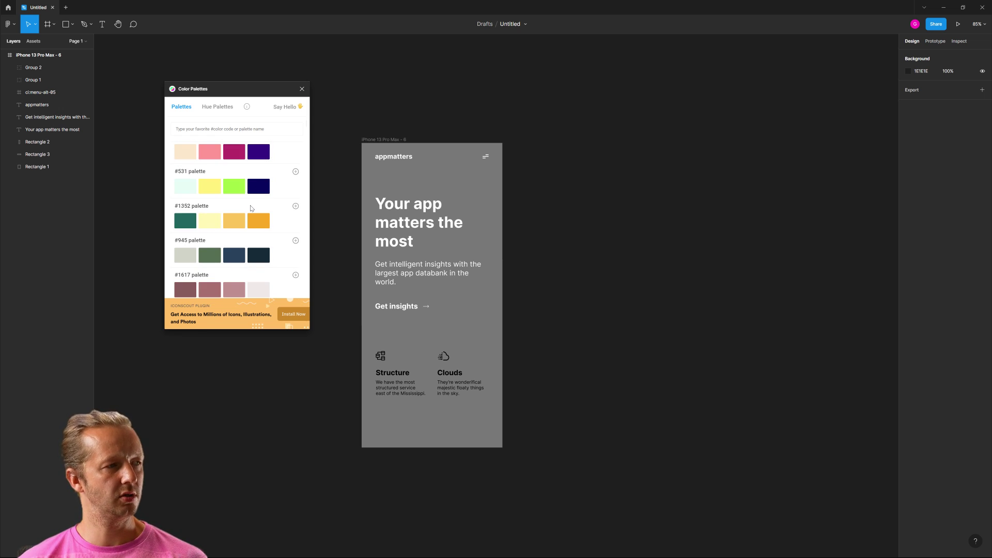
# - Add the #1020 palette to the canvas and place its swatches just above the frame, aligned with its left edge
pyautogui.scroll(2, 253, 207)
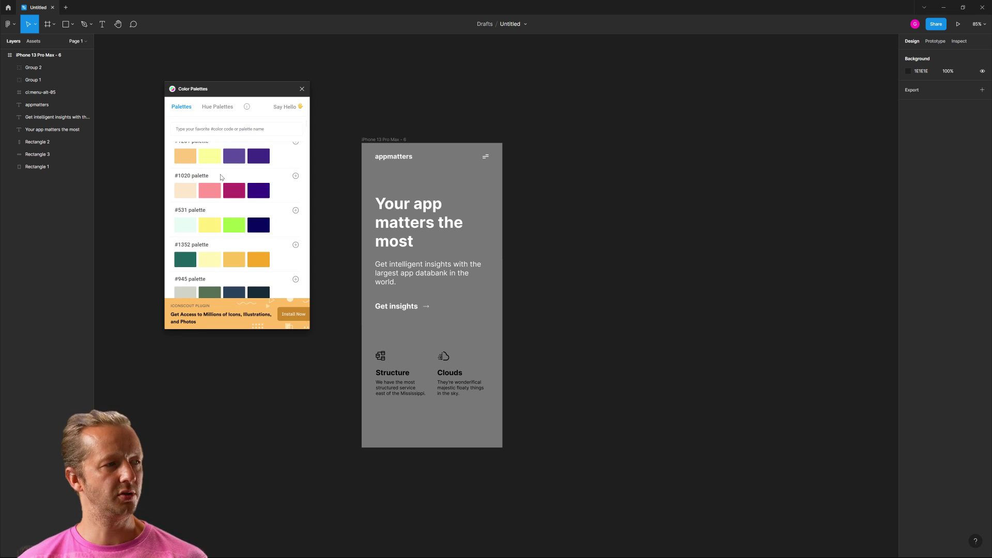
pyautogui.click(296, 176)
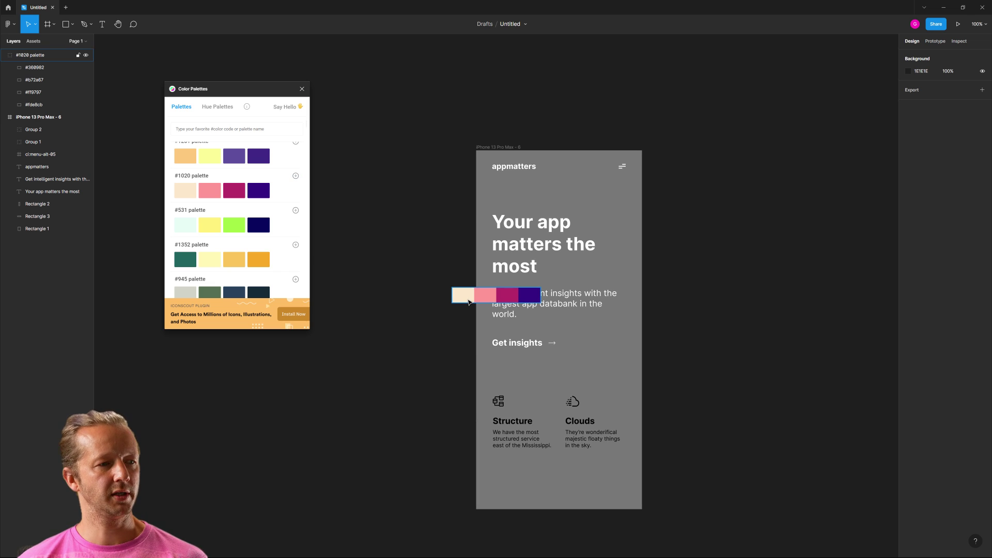
pyautogui.moveTo(460, 300); pyautogui.dragTo(481, 124)
pyautogui.click(704, 195)
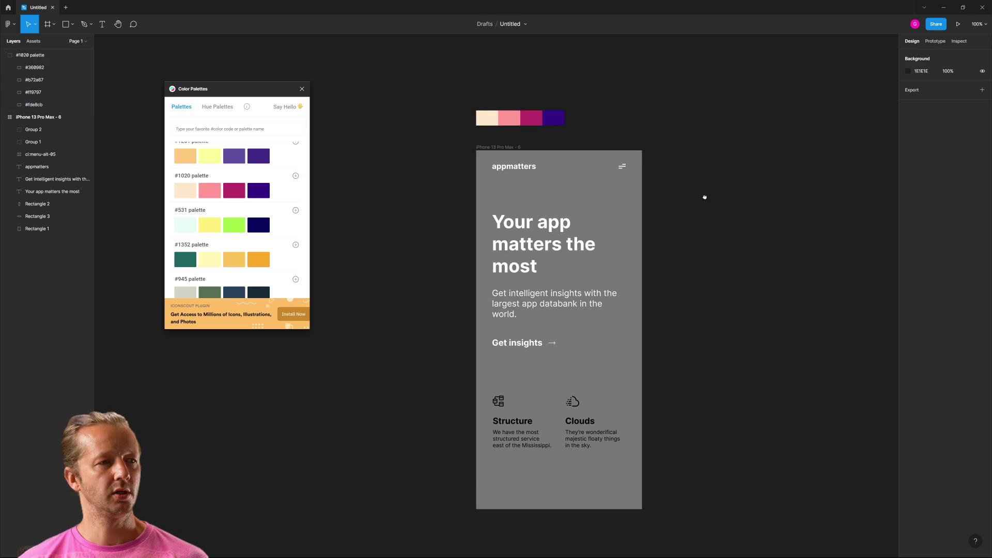
# - Fill the large hero background rectangle with the magenta B72A67 sampled from the palette swatches
pyautogui.hscroll(3, 609, 186)
pyautogui.scroll(1, 429, 196)
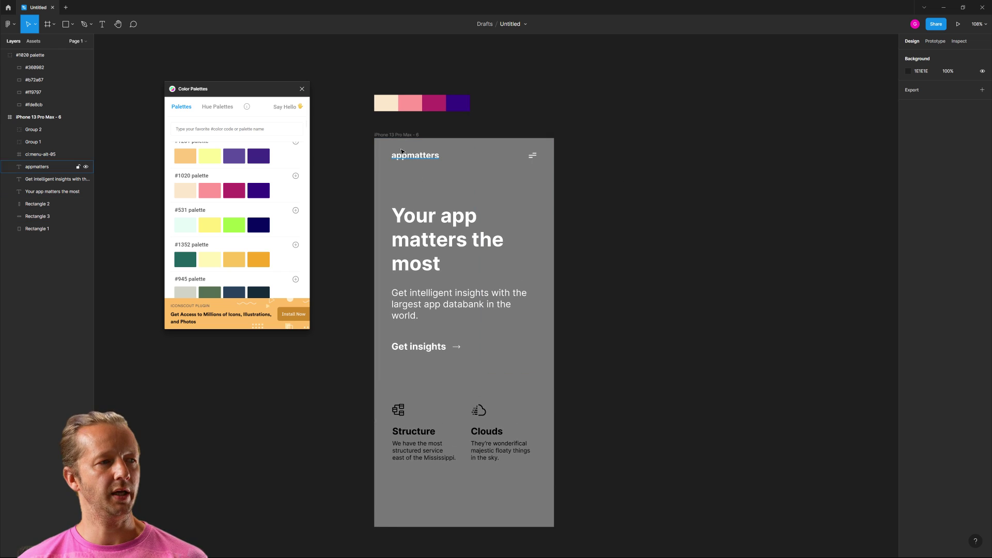
pyautogui.click(395, 170)
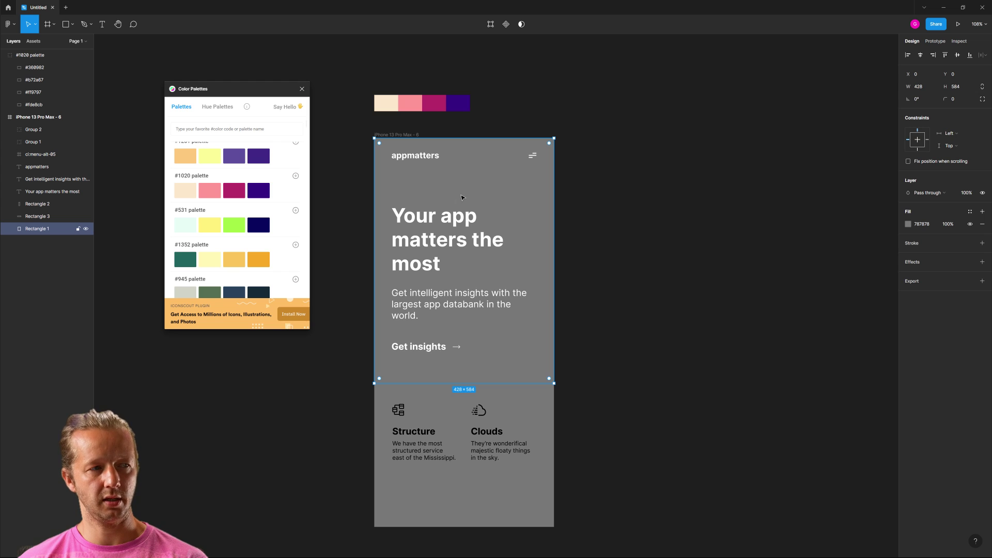
pyautogui.press('i')
pyautogui.click(436, 101)
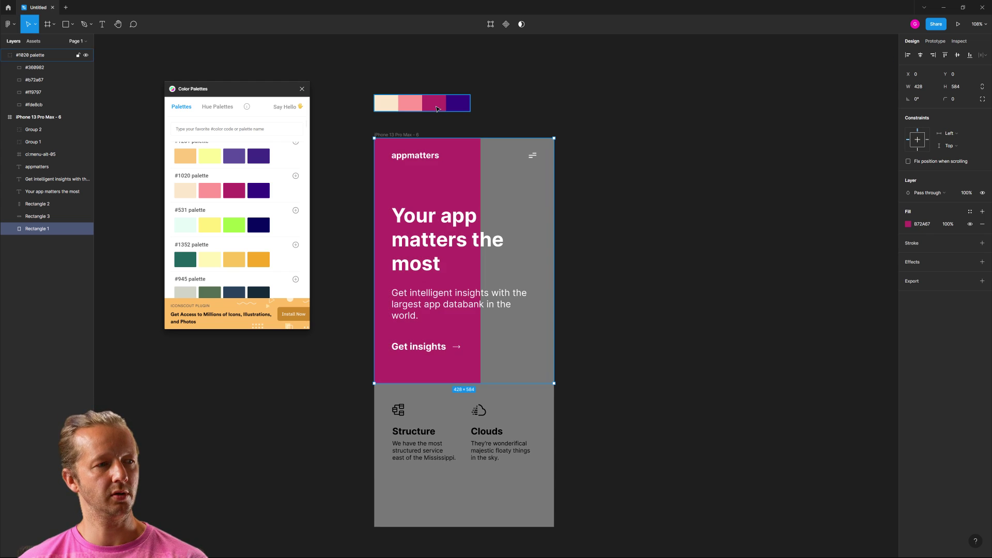
# - Fill the vertical rectangle on the right side of the hero with the pink FF9797 sampled from the palette swatches
pyautogui.click(522, 186)
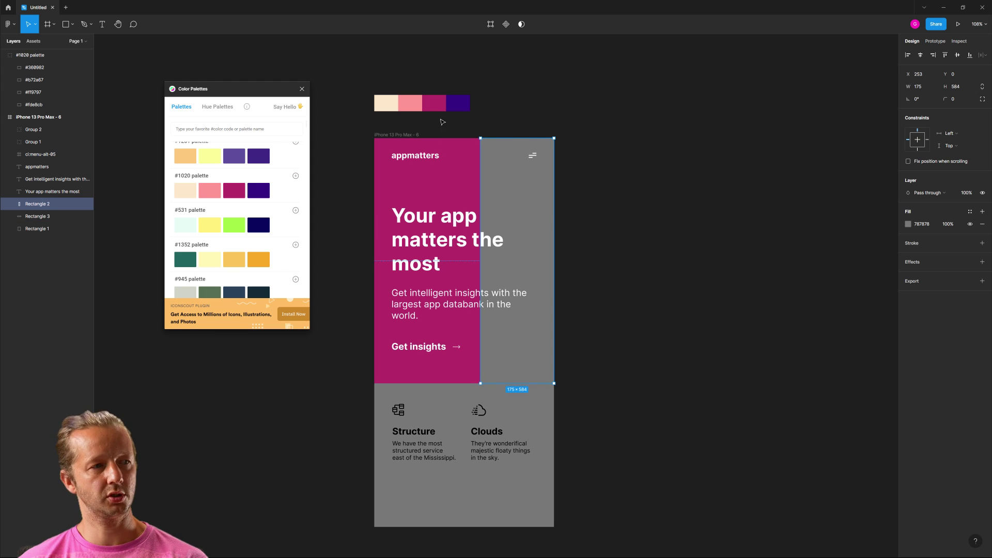
pyautogui.press('i')
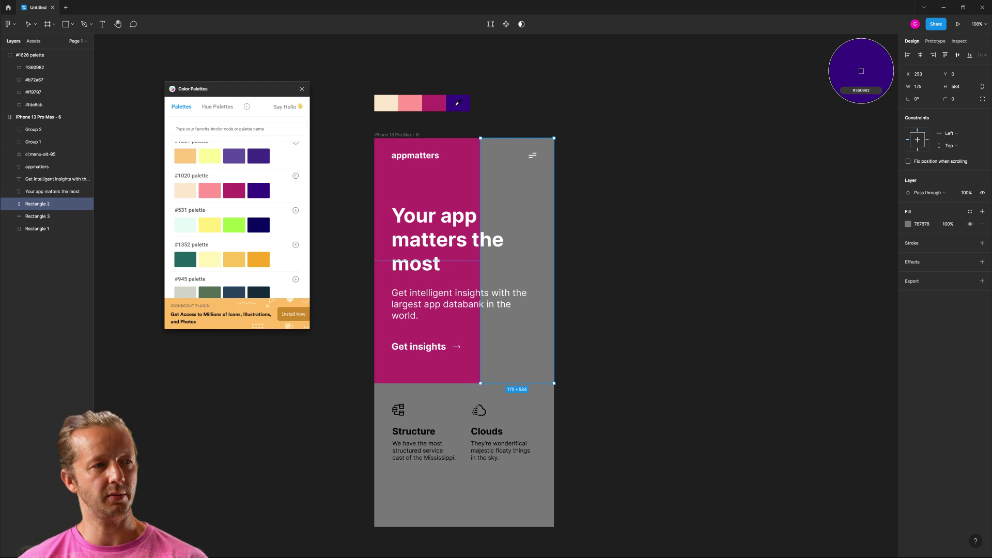
pyautogui.click(417, 103)
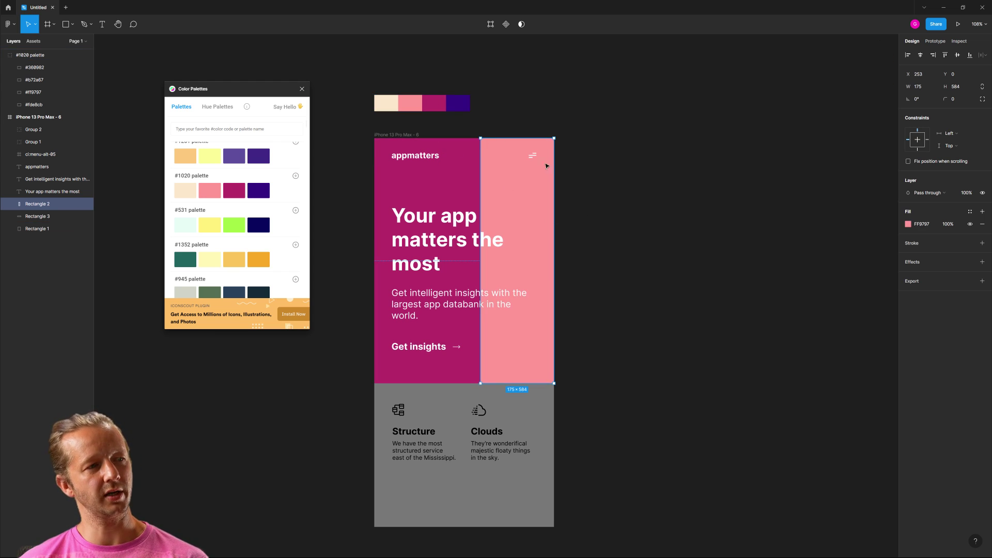
pyautogui.click(433, 121)
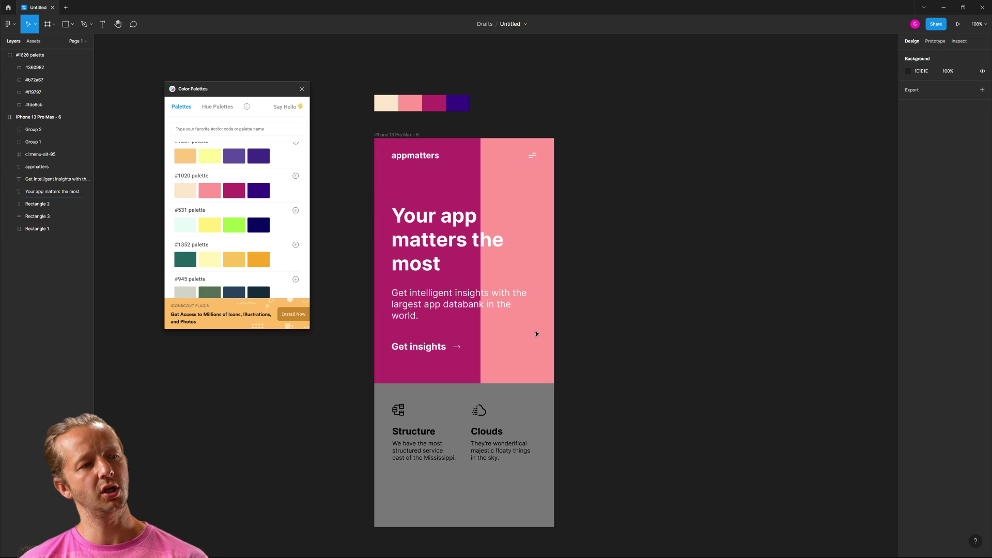
# - Narrow the pink hero rectangle to a width of about 167 by moving its left edge inward
pyautogui.scroll(5, 505, 311)
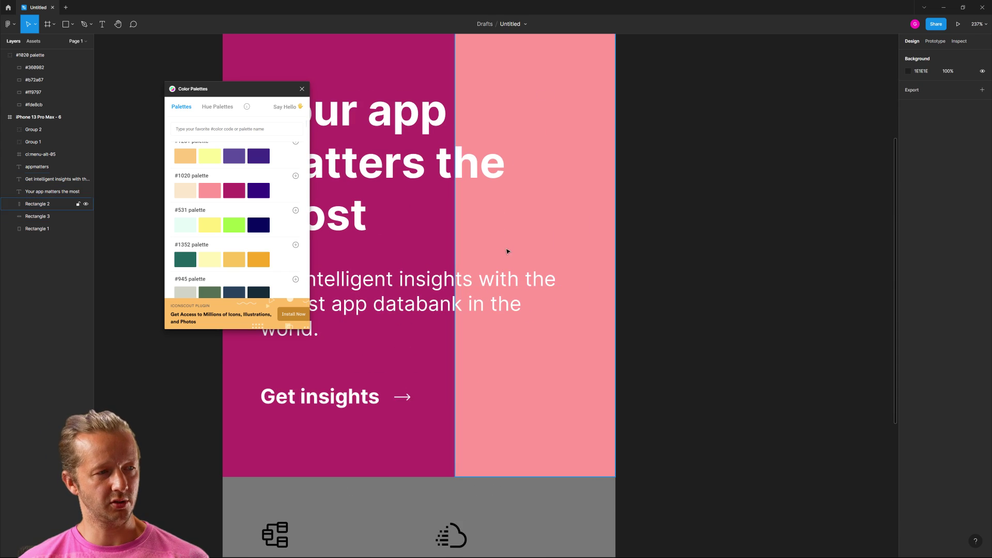
pyautogui.moveTo(507, 252); pyautogui.dragTo(649, 246)
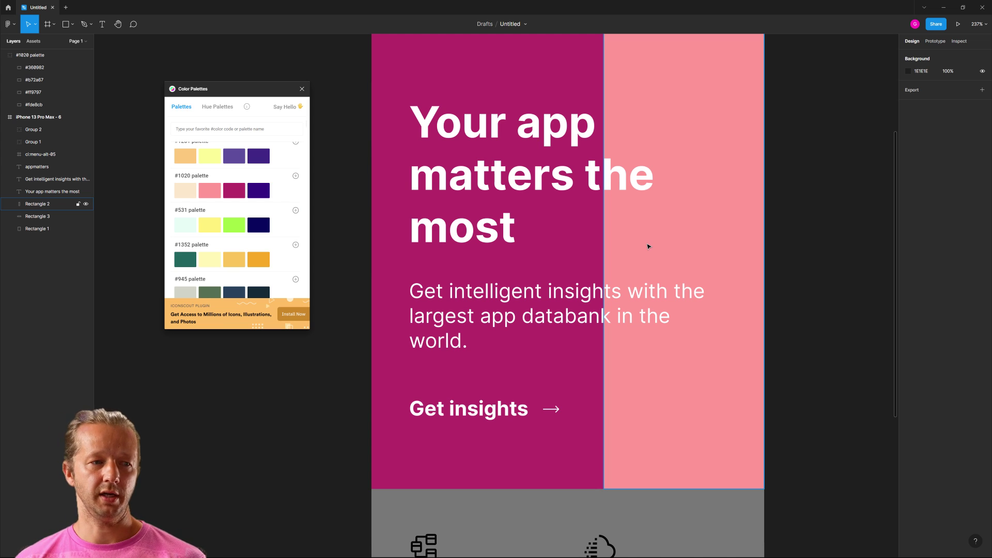
pyautogui.scroll(-5, 649, 246)
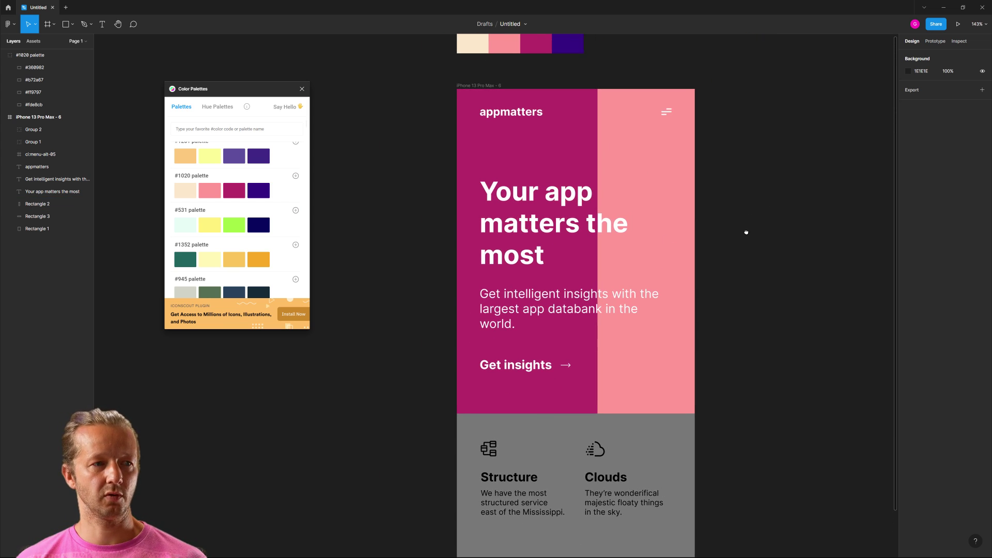
pyautogui.click(602, 144)
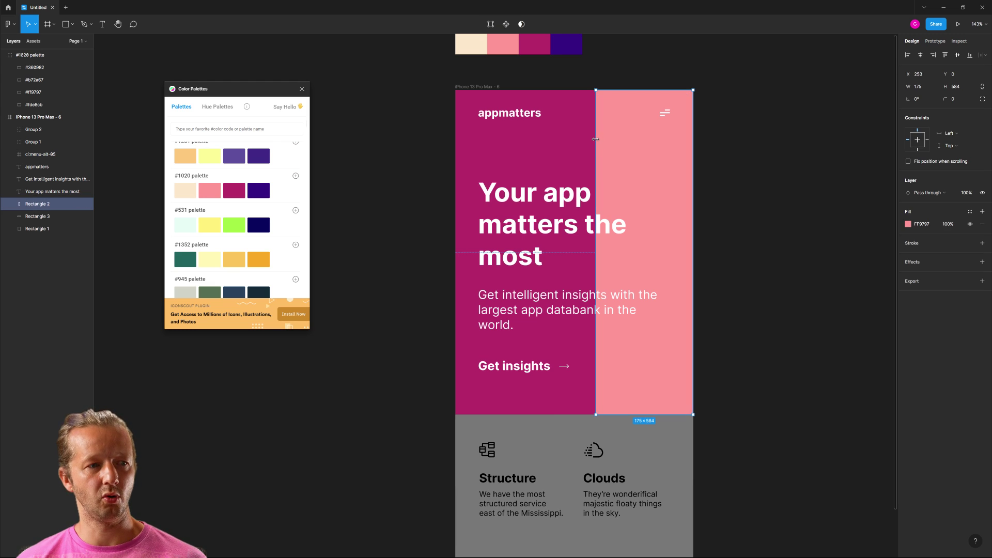
pyautogui.moveTo(595, 139); pyautogui.dragTo(597, 138)
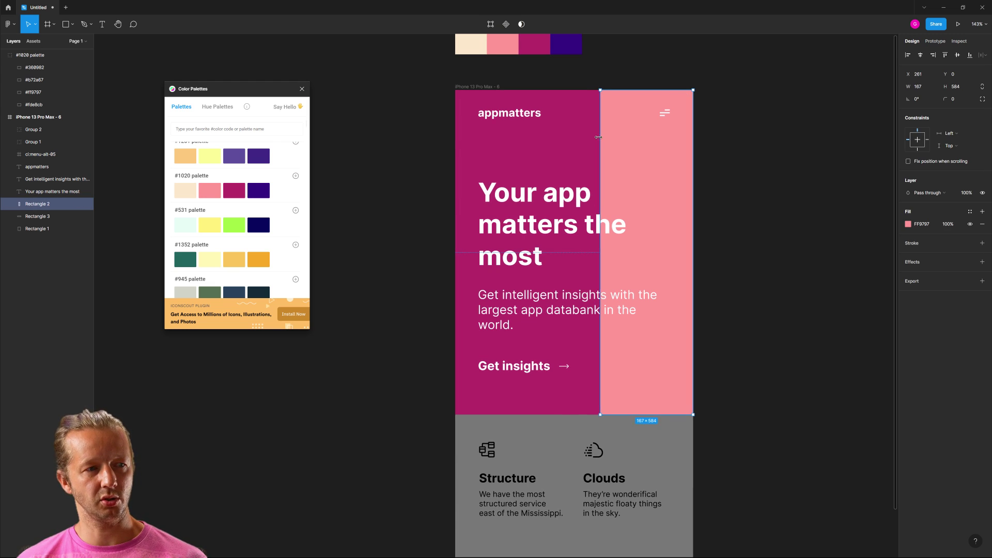
pyautogui.click(735, 274)
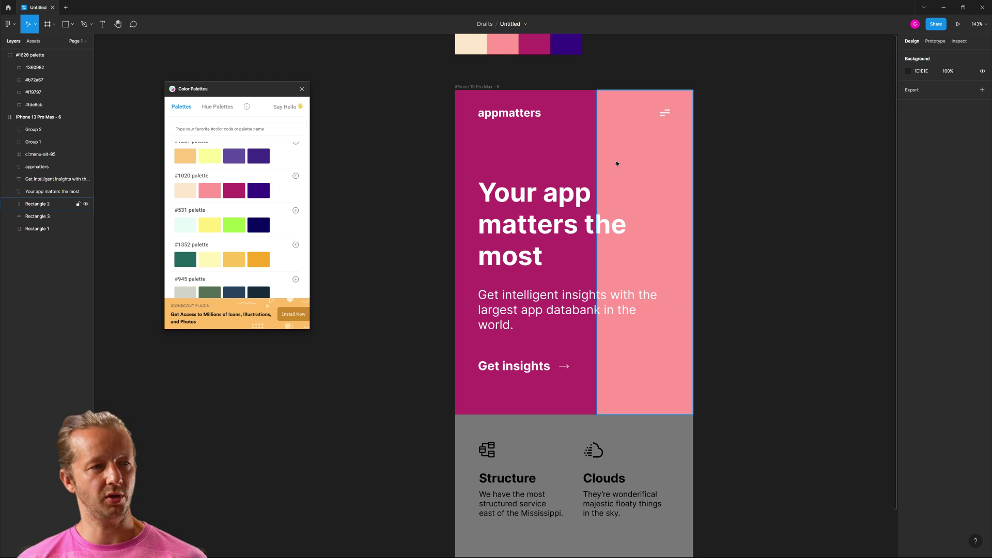
pyautogui.hscroll(3, 669, 161)
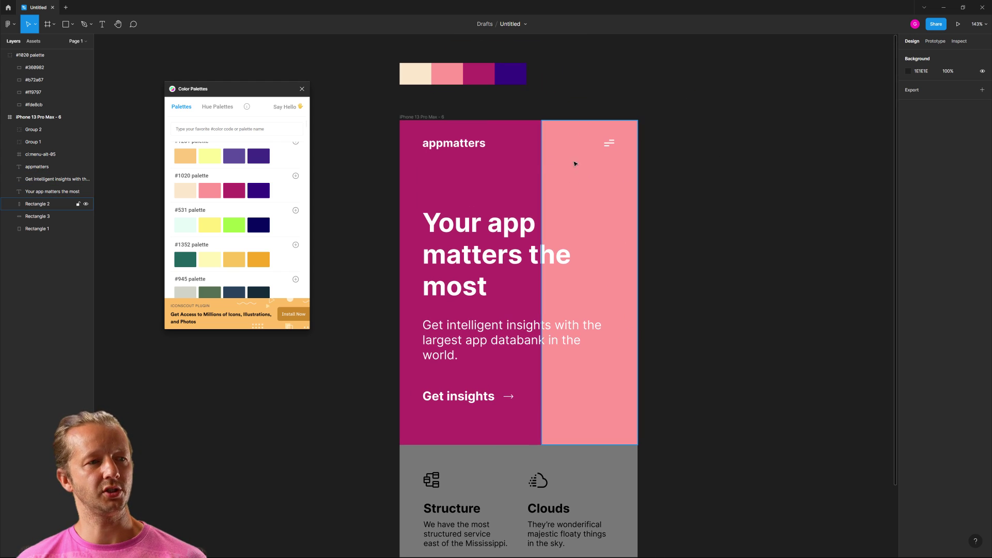
pyautogui.click(577, 202)
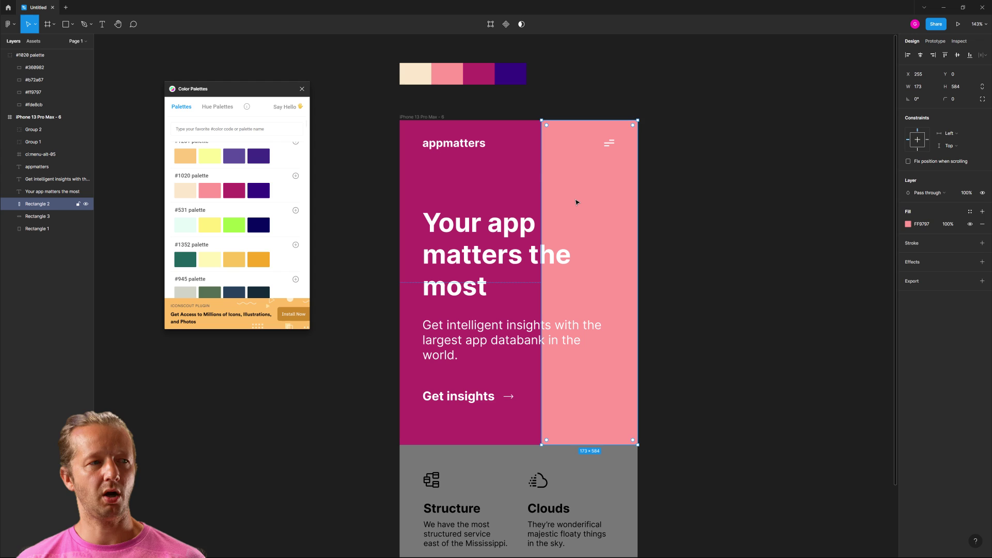
pyautogui.click(477, 194)
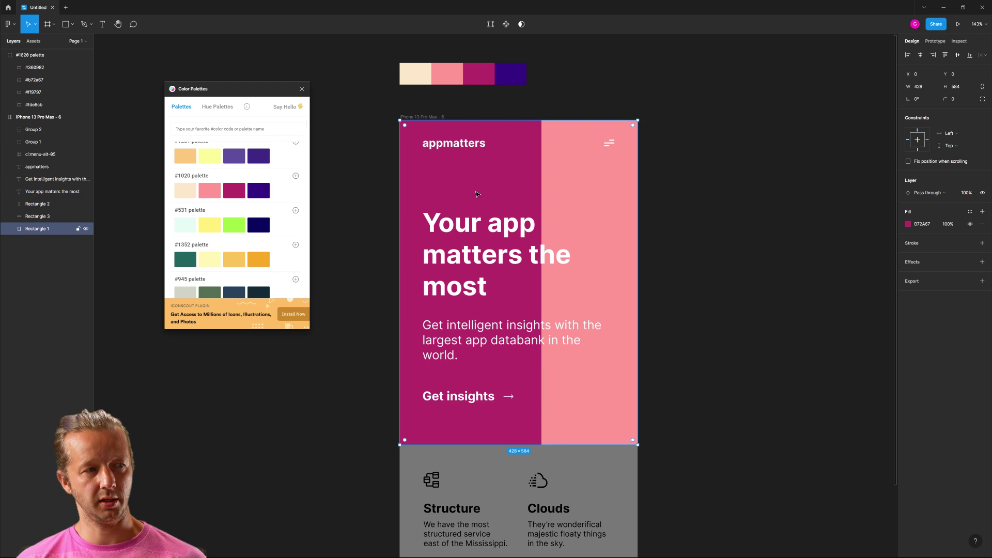
# - Fill the pink vertical hero rectangle with the magenta B72A67 sampled from the hero background and darken it to 8D2050
pyautogui.click(593, 177)
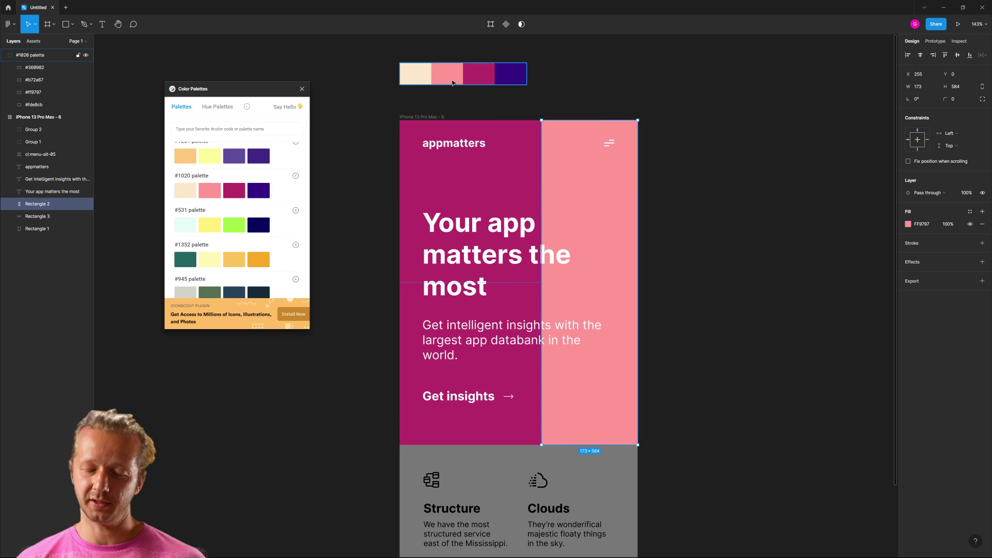
pyautogui.press('i')
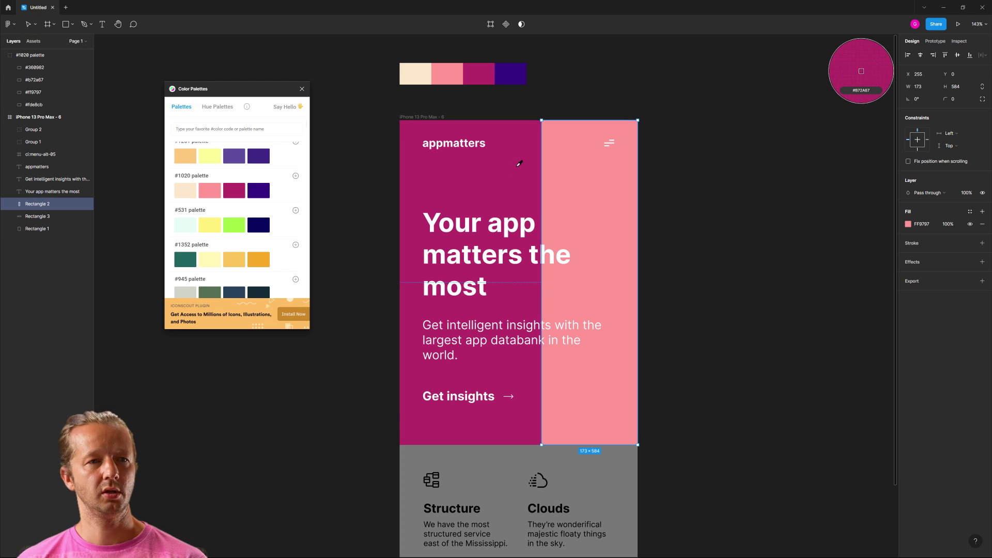
pyautogui.click(519, 165)
pyautogui.click(908, 224)
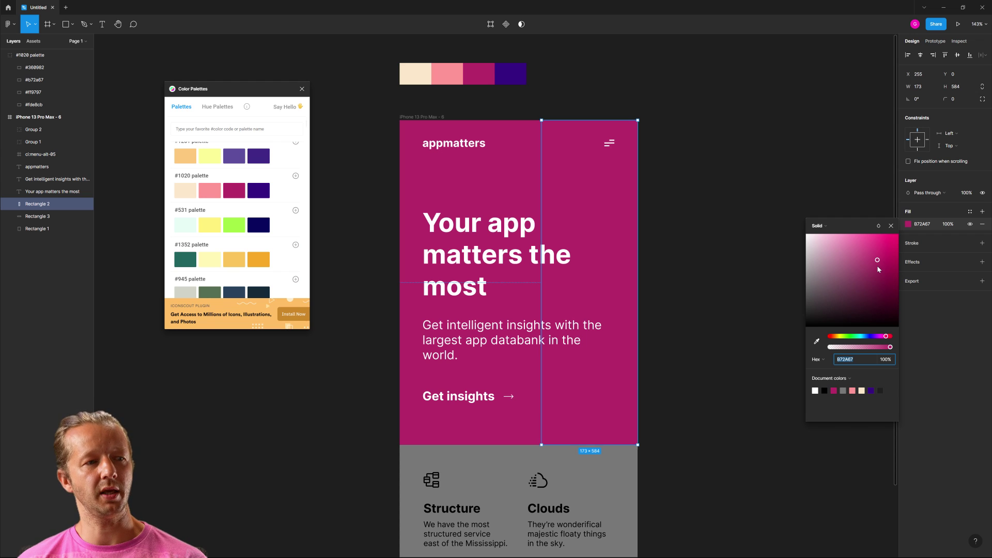
pyautogui.moveTo(877, 267); pyautogui.dragTo(878, 280)
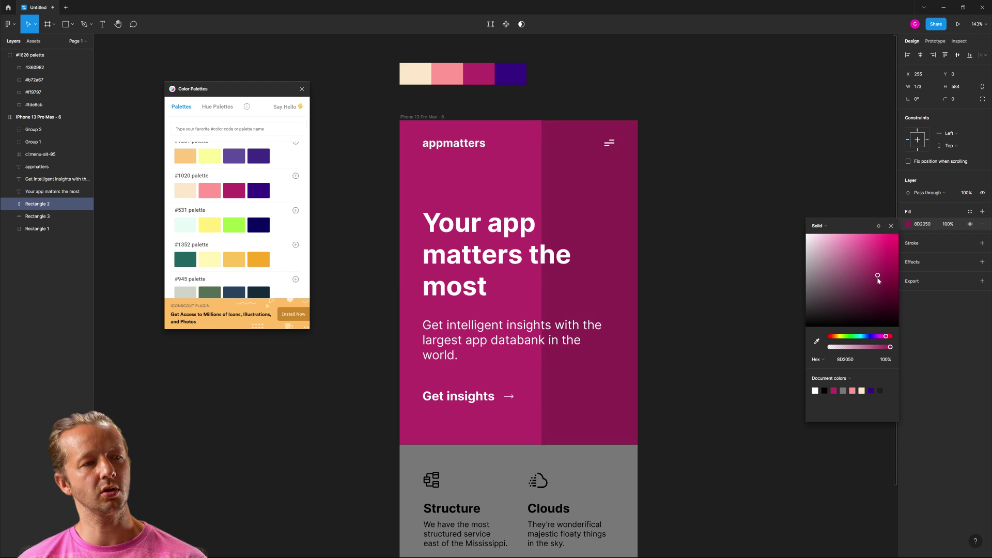
pyautogui.click(780, 220)
pyautogui.click(475, 82)
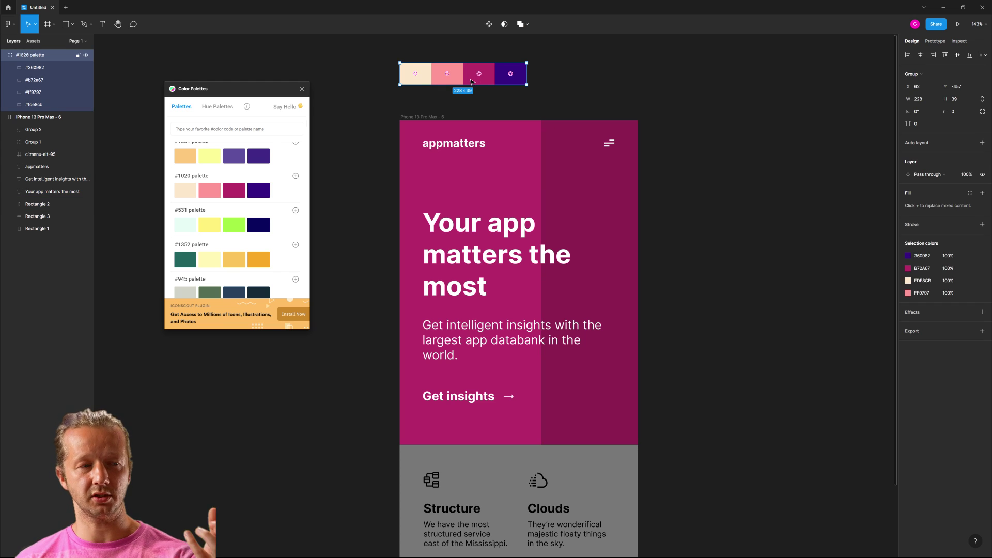
pyautogui.click(761, 235)
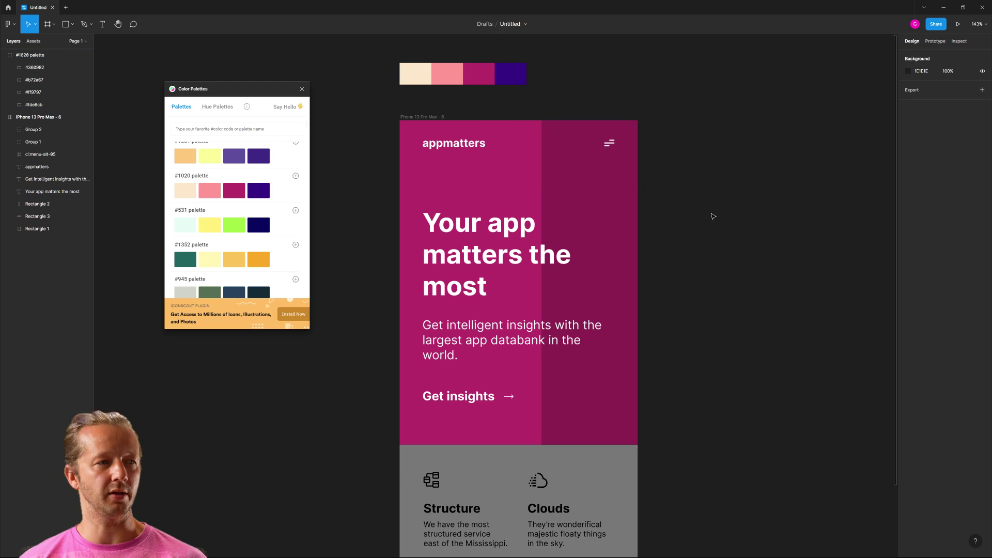
# - Fill the phone frame's grey background with the cream FDE8CB sampled from the palette swatches above it
pyautogui.click(424, 117)
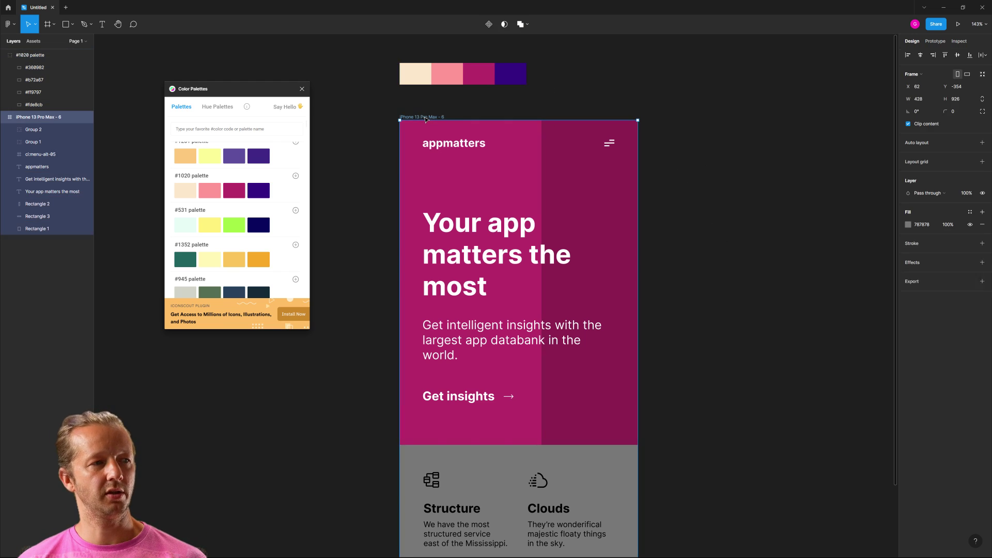
pyautogui.click(908, 225)
pyautogui.click(816, 342)
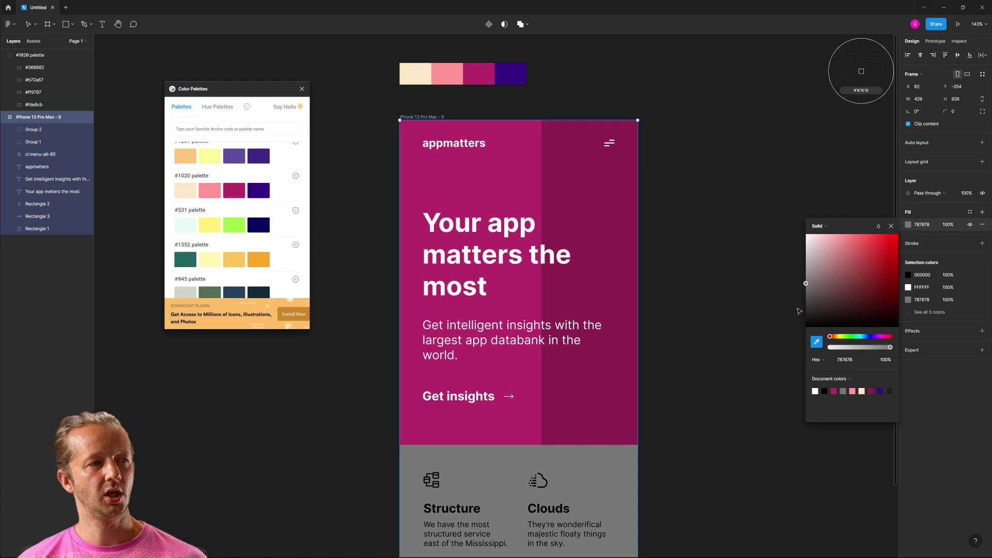
pyautogui.click(419, 80)
pyautogui.click(715, 305)
# - Fill the grey rectangle at the bottom of the frame with white FFFFFF
pyautogui.scroll(-5, 718, 258)
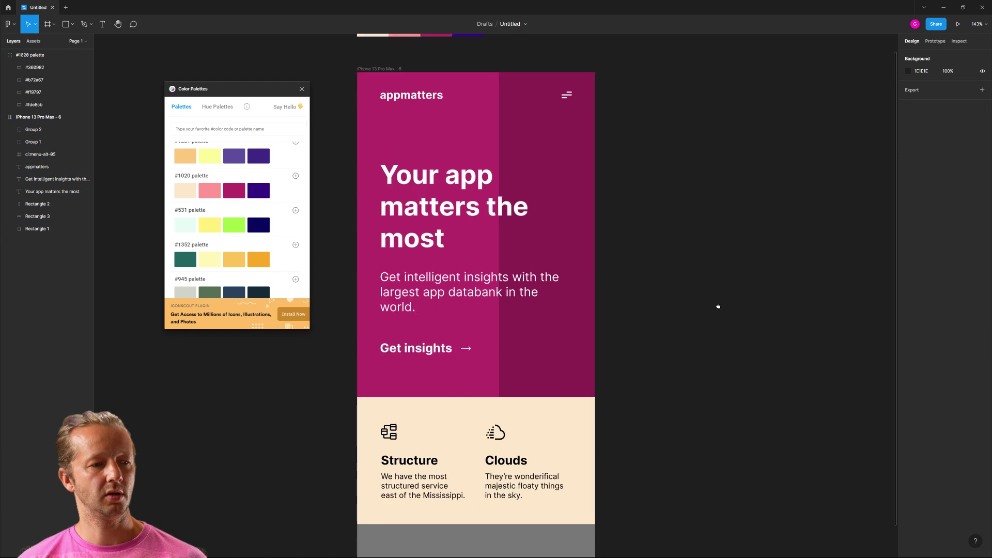
pyautogui.click(570, 434)
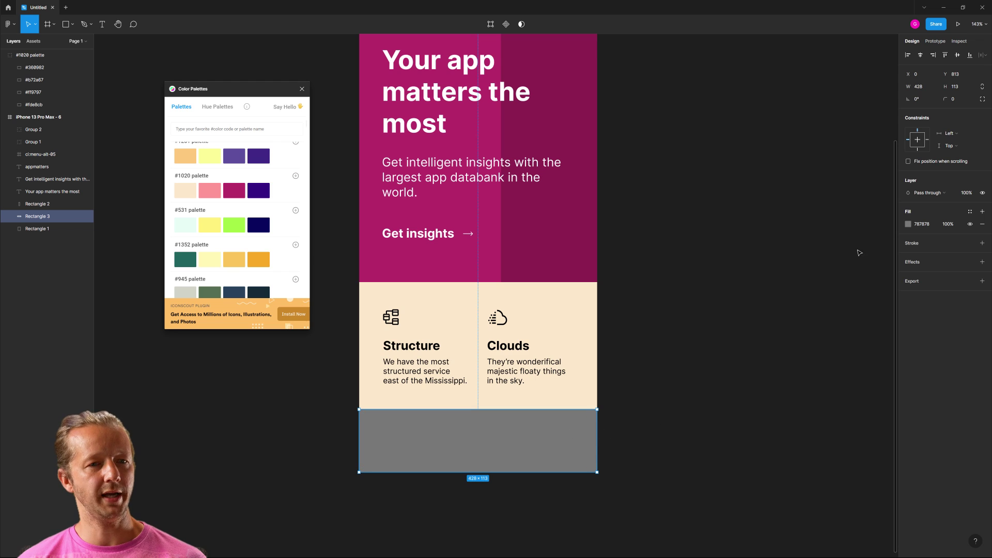
pyautogui.click(908, 223)
pyautogui.moveTo(860, 293); pyautogui.dragTo(750, 199)
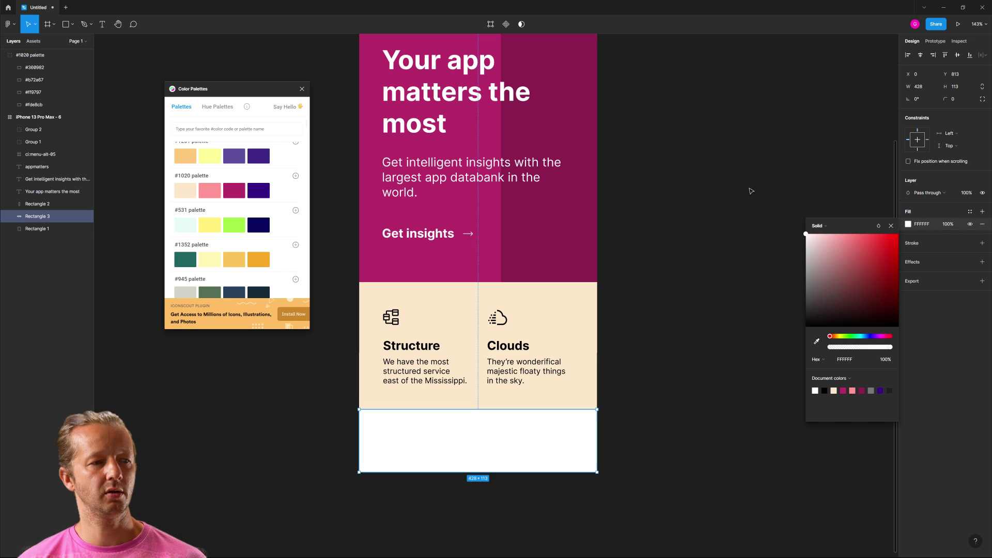
pyautogui.click(672, 418)
# - Duplicate the palette swatches together with the phone frame and place the copy to the right of the original
pyautogui.scroll(-3, 672, 419)
pyautogui.scroll(-5, 672, 418)
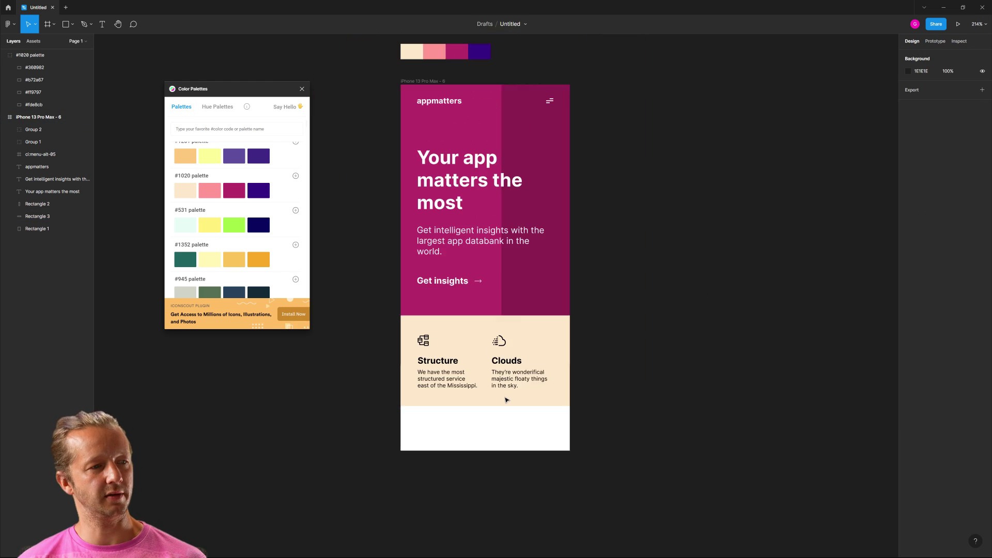
pyautogui.moveTo(642, 316); pyautogui.dragTo(657, 347)
pyautogui.scroll(2, 612, 335)
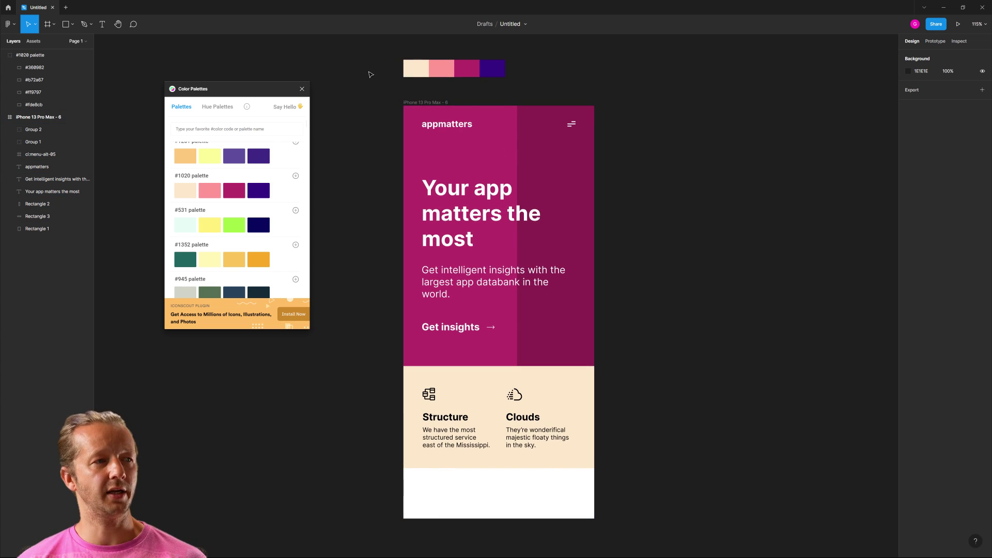
pyautogui.moveTo(377, 54); pyautogui.dragTo(679, 528)
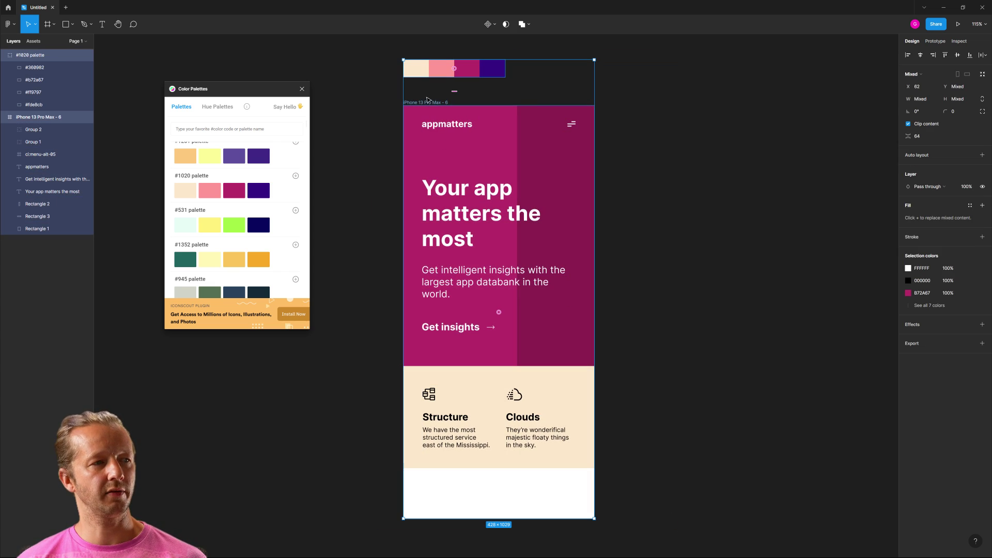
pyautogui.moveTo(418, 104); pyautogui.dragTo(624, 104)
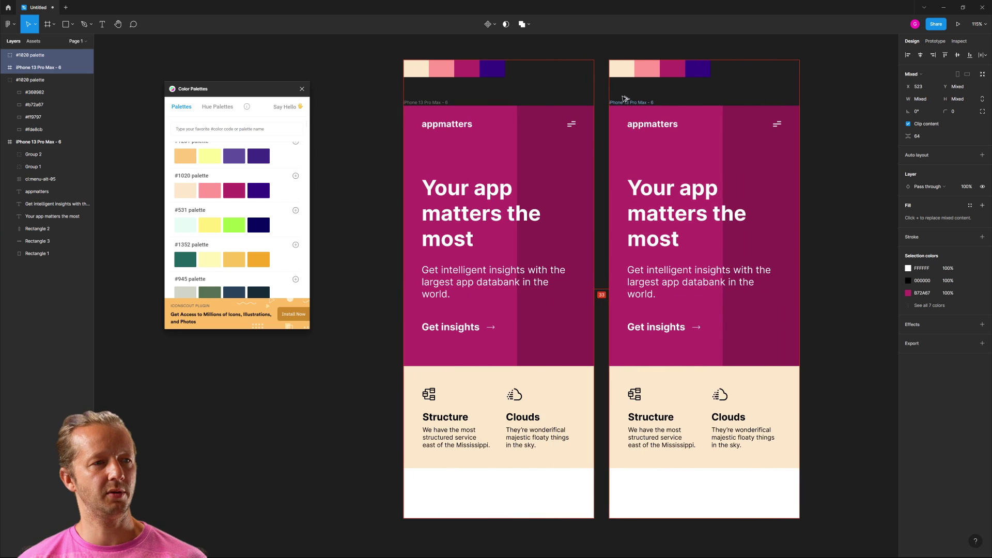
pyautogui.click(700, 98)
# - Fill the copied frame's large hero background rectangle with the indigo 360982 sampled from its palette swatches
pyautogui.moveTo(701, 99); pyautogui.dragTo(607, 107)
pyautogui.click(608, 122)
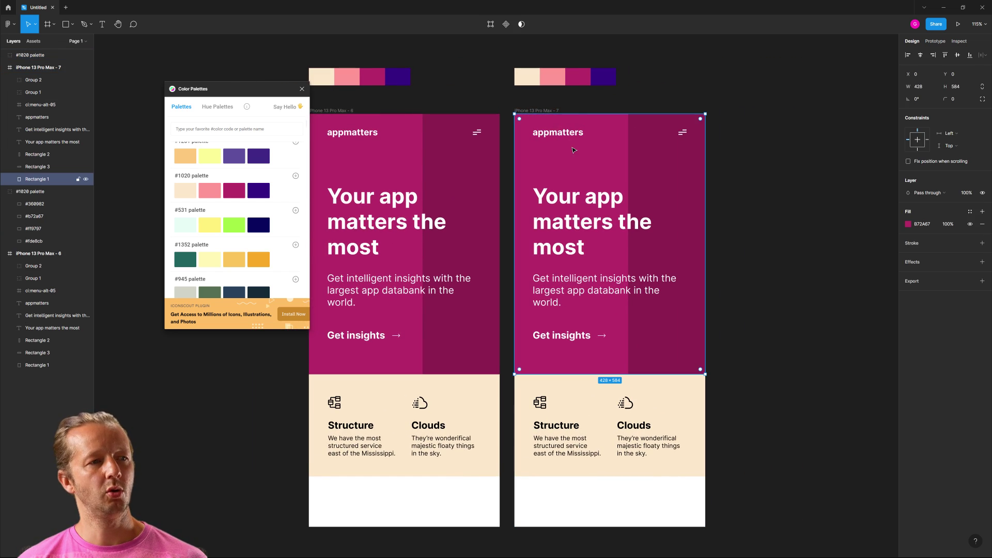
pyautogui.click(909, 224)
pyautogui.click(816, 341)
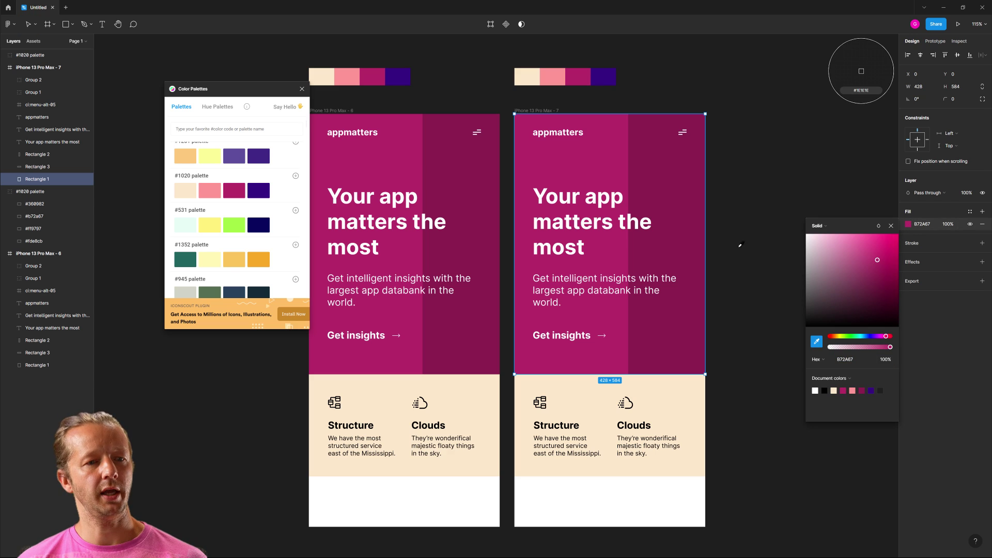
pyautogui.click(606, 77)
pyautogui.click(771, 163)
# - Fill the vertical hero rectangle of the copied frame with the magenta B72A67 sampled from its palette swatches
pyautogui.click(691, 184)
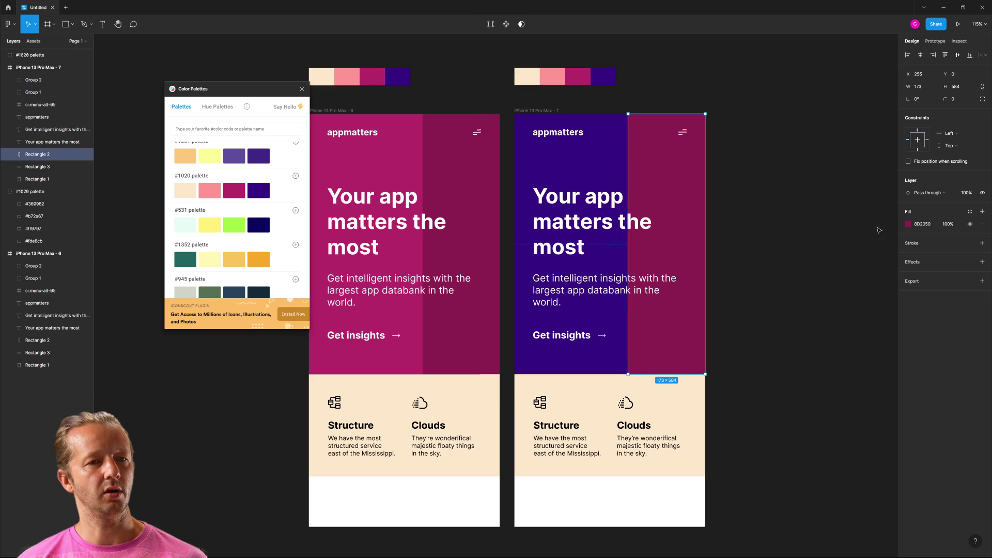
pyautogui.click(909, 224)
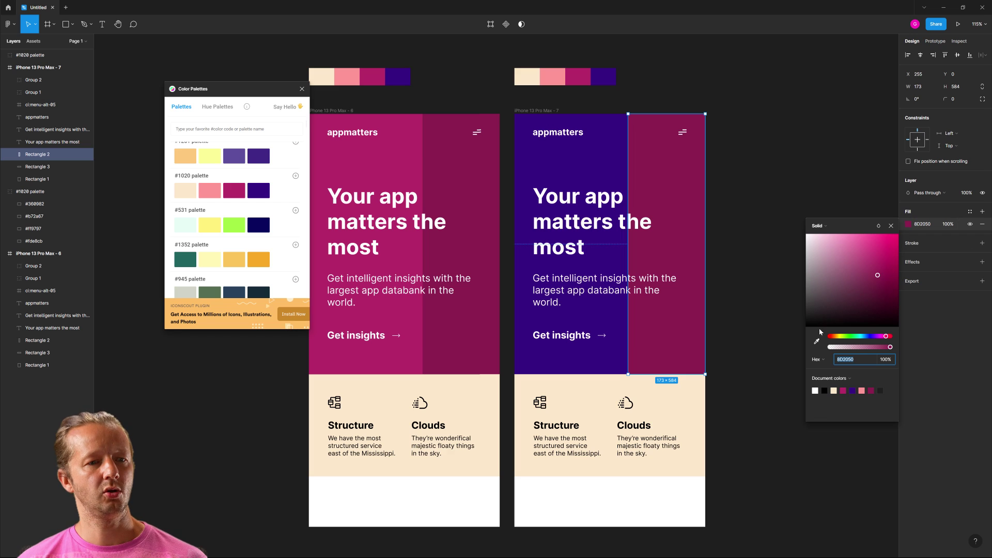
pyautogui.click(817, 341)
pyautogui.click(583, 74)
pyautogui.click(763, 163)
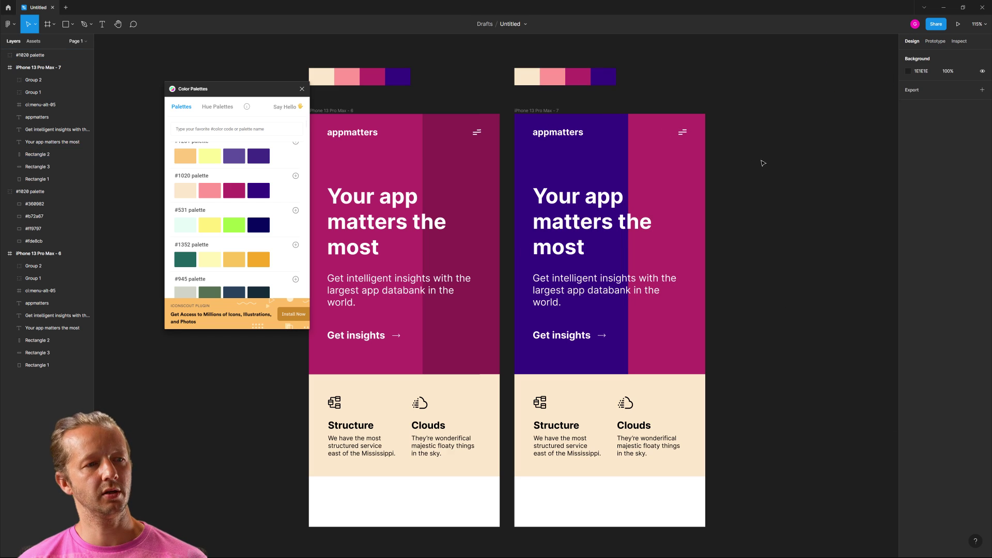
pyautogui.hscroll(-2, 780, 228)
pyautogui.scroll(-1, 780, 228)
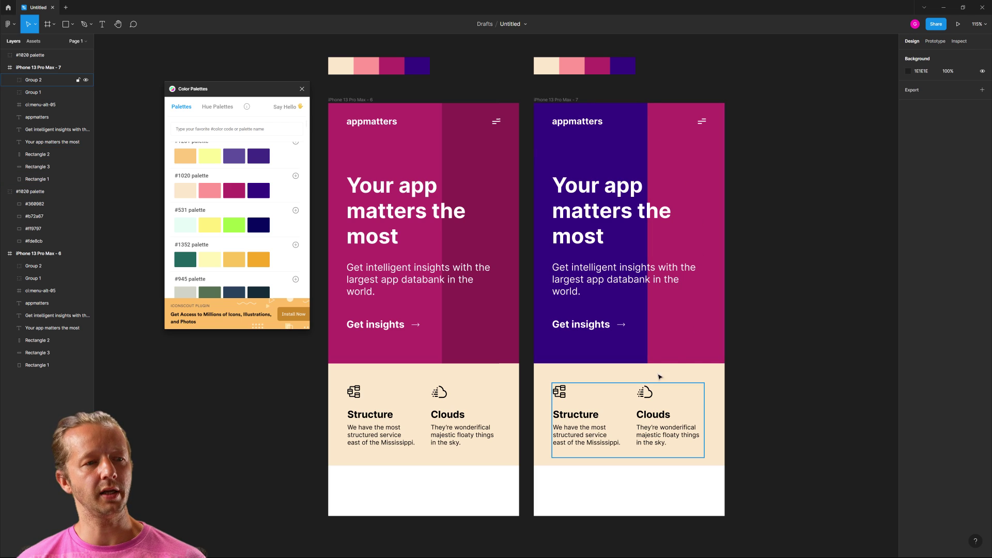
pyautogui.click(655, 283)
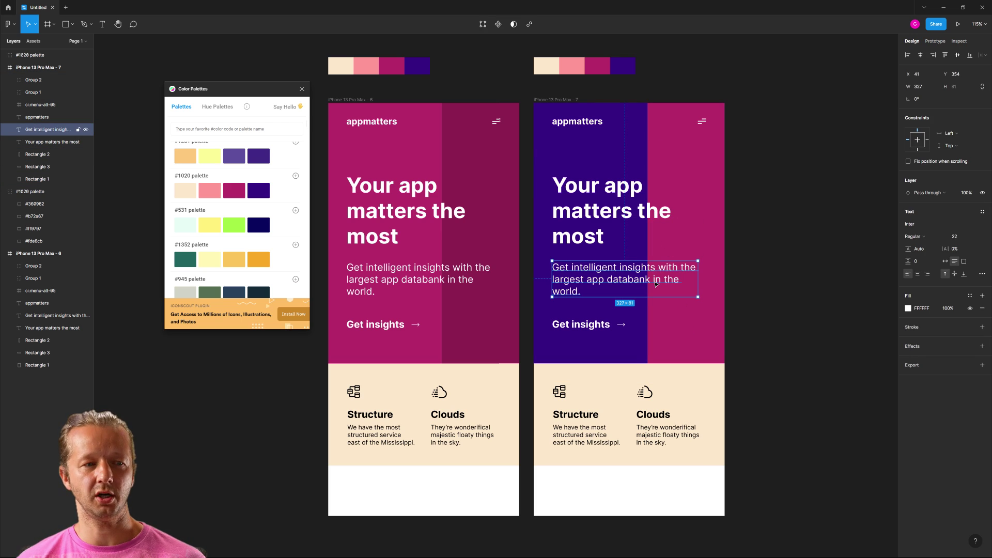
pyautogui.click(774, 198)
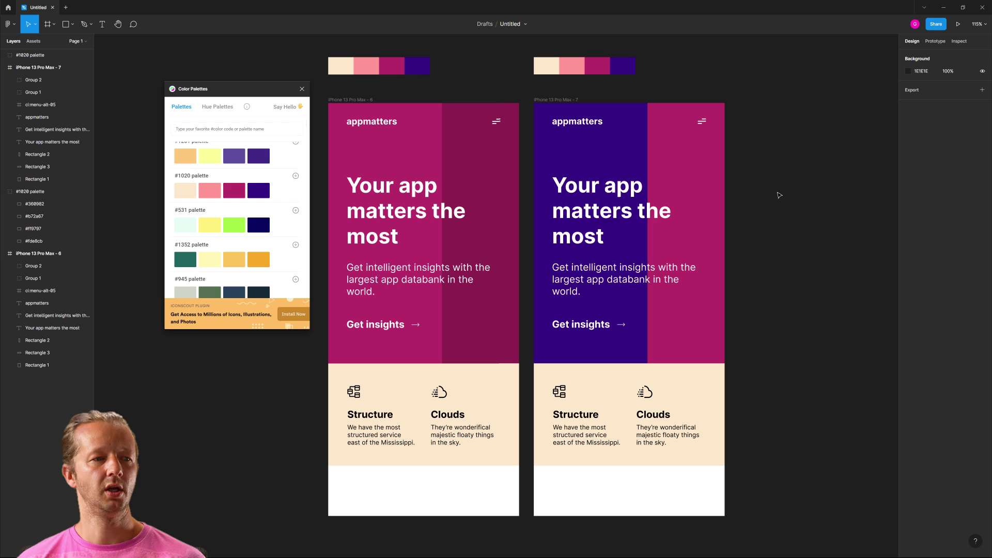
# - Duplicate the indigo frame with its palette swatches and place the copy to its right with the same spacing of 33
pyautogui.scroll(-5, 749, 206)
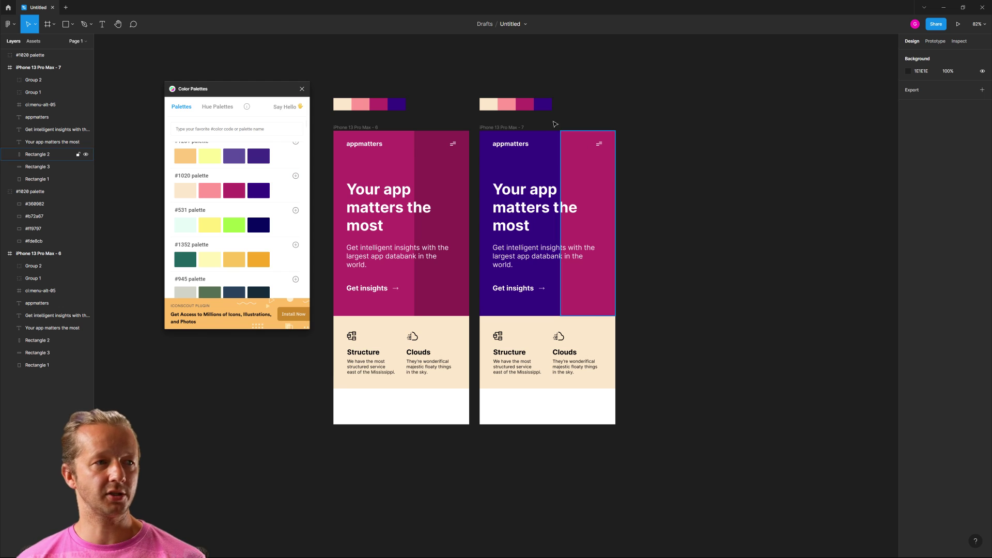
pyautogui.moveTo(471, 87); pyautogui.dragTo(666, 493)
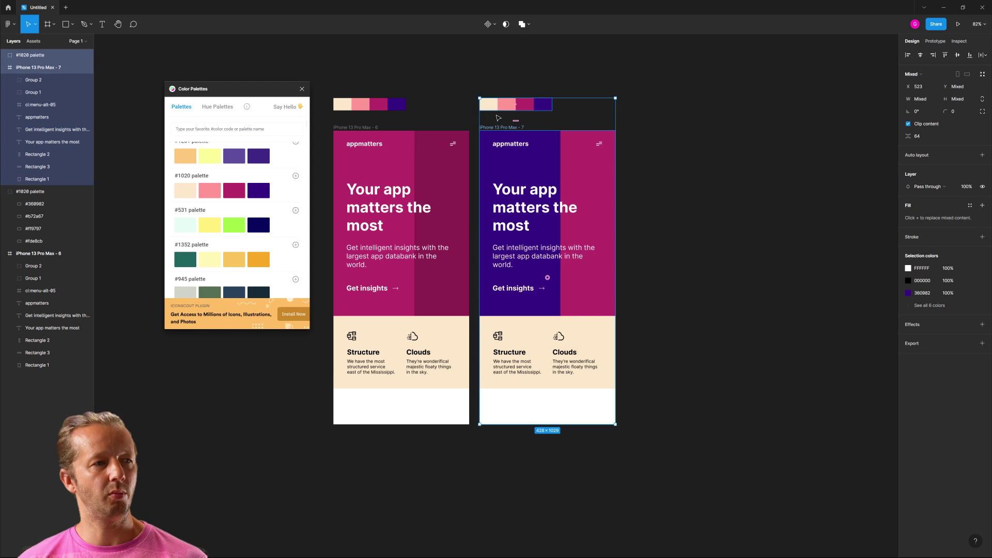
pyautogui.moveTo(501, 128); pyautogui.dragTo(647, 128)
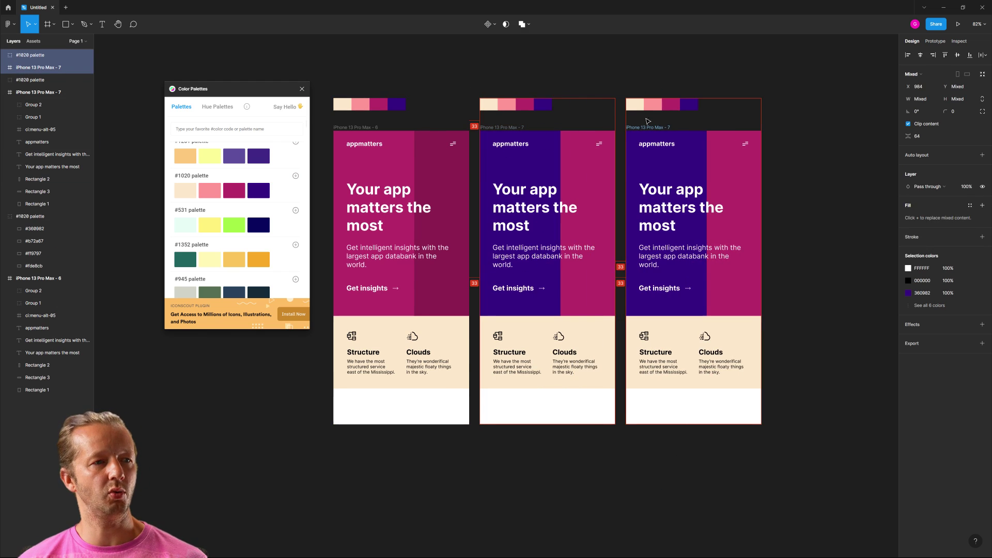
pyautogui.click(690, 70)
# - Browse further palettes in the Color Palettes plugin and add the #267 palette to the canvas
pyautogui.hscroll(3, 525, 71)
pyautogui.scroll(3, 595, 196)
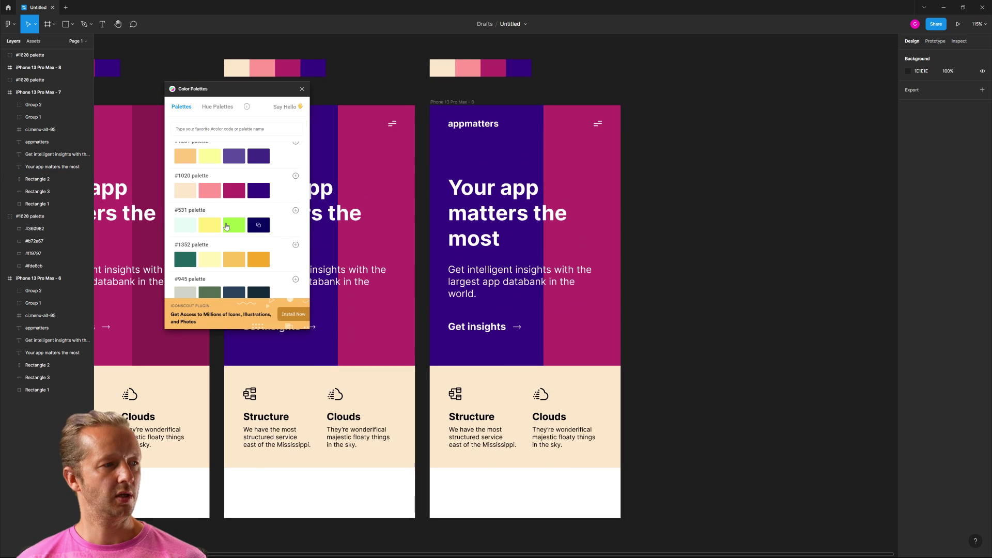
pyautogui.scroll(-3, 228, 217)
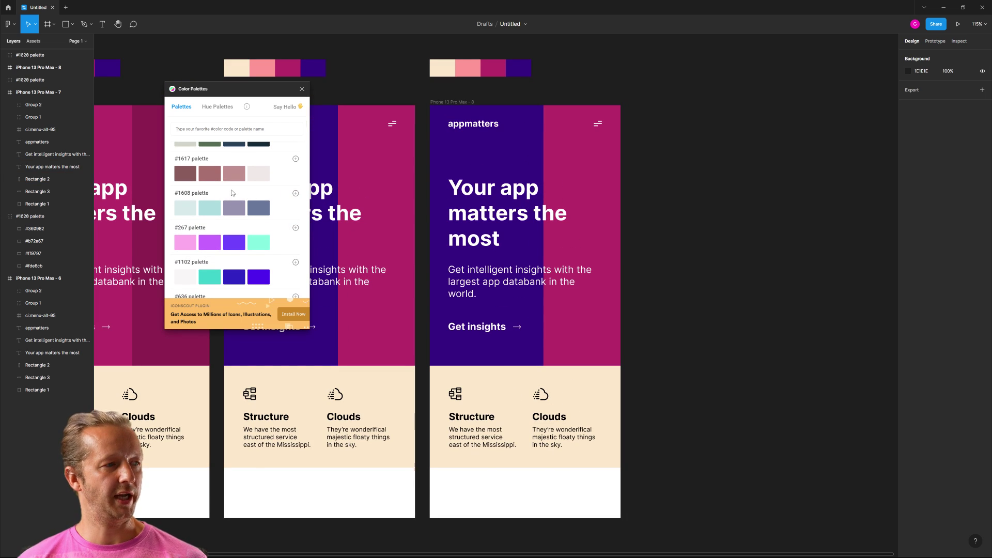
pyautogui.scroll(-3, 232, 192)
pyautogui.scroll(-1, 243, 191)
pyautogui.scroll(1, 206, 176)
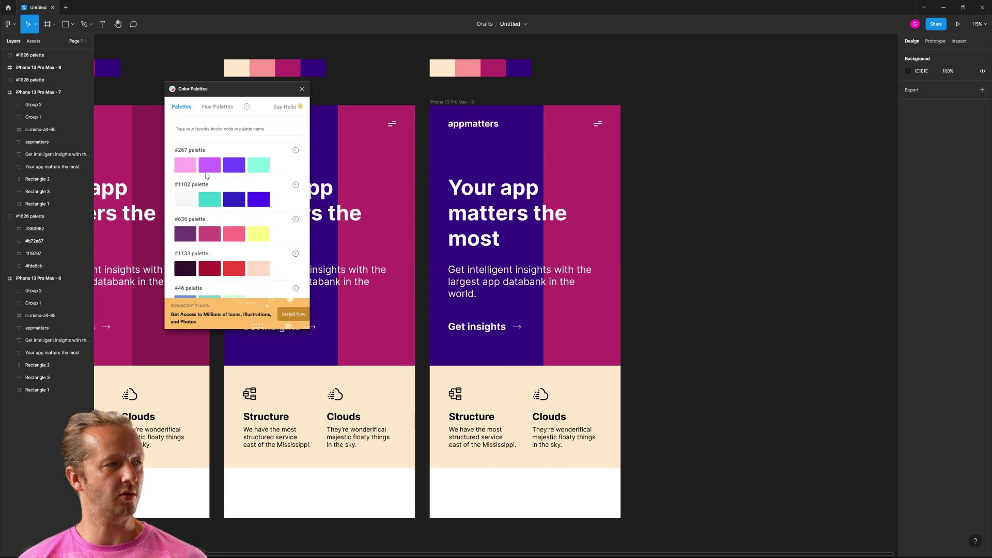
pyautogui.click(295, 150)
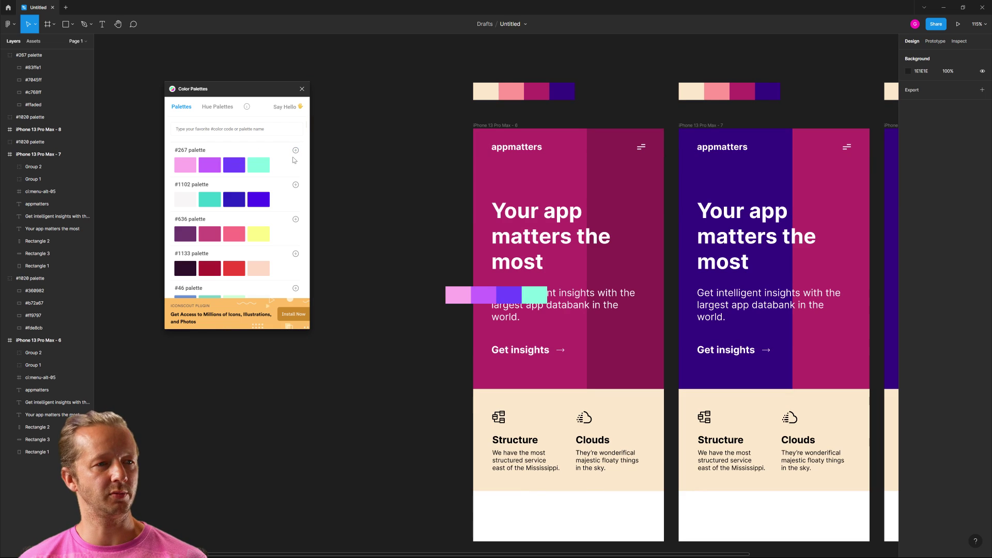
pyautogui.scroll(-5, 454, 325)
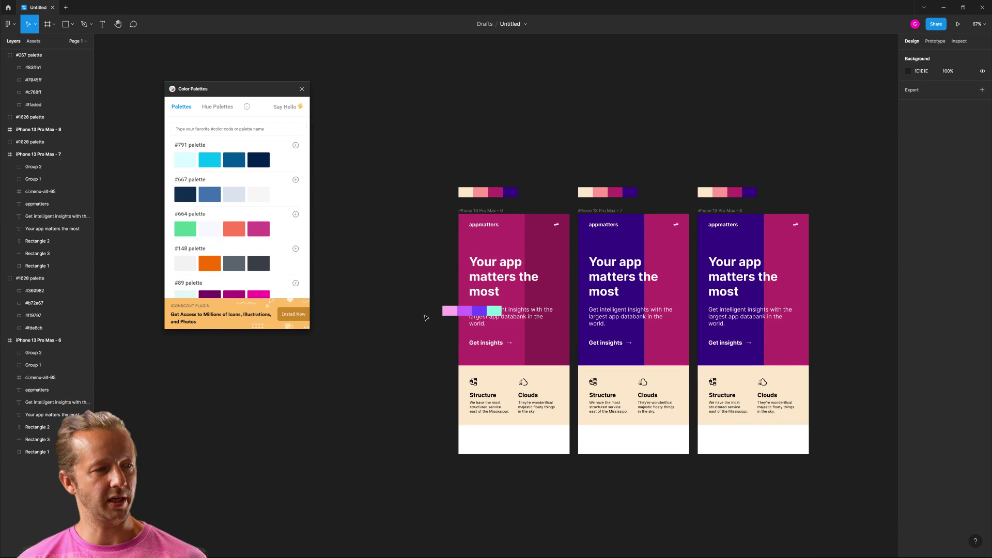
# - Replace the old swatches above the iPhone 13 Pro Max - 8 frame with the #267 palette swatches
pyautogui.moveTo(450, 314); pyautogui.dragTo(707, 195)
pyautogui.click(708, 192)
pyautogui.press('Delete')
pyautogui.click(724, 155)
# - Fill the iPhone 13 Pro Max - 8 frame's large hero rectangle with the violet 7045FF from its palette and darken it to 6236F5
pyautogui.scroll(5, 620, 232)
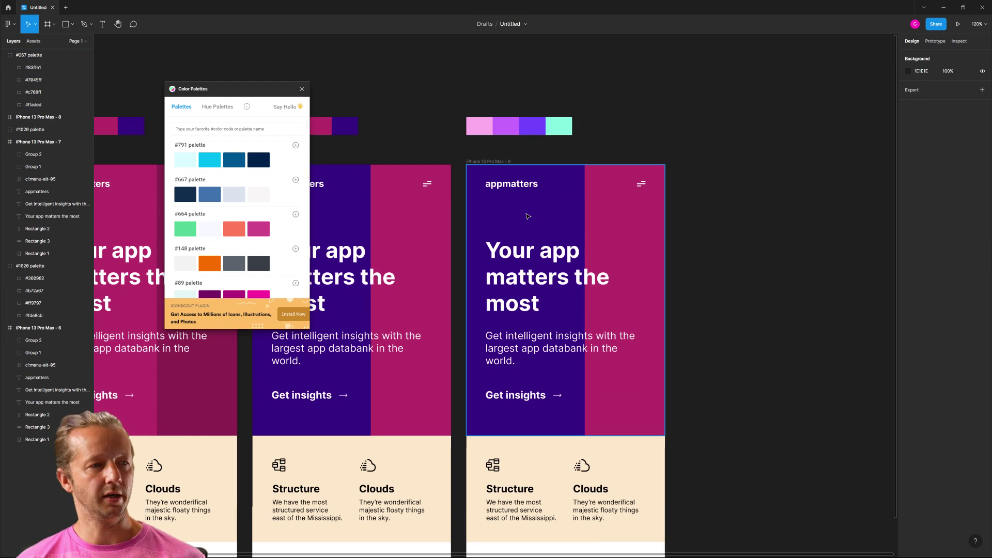
pyautogui.click(543, 233)
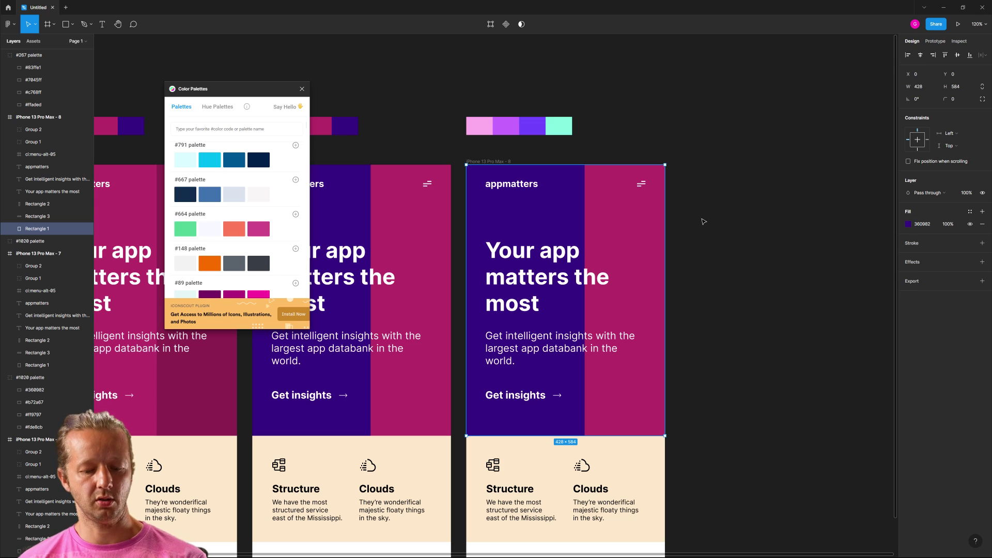
pyautogui.press('i')
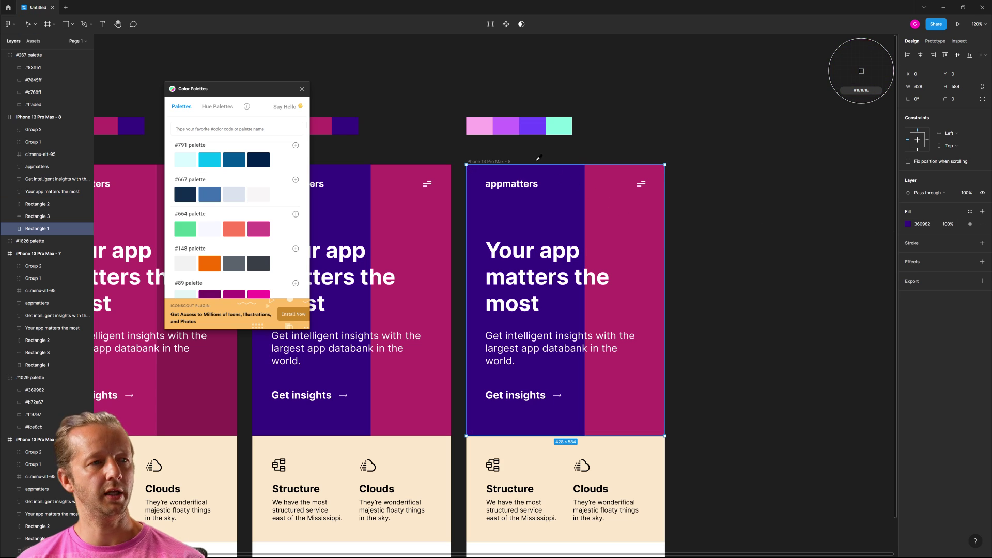
pyautogui.click(534, 126)
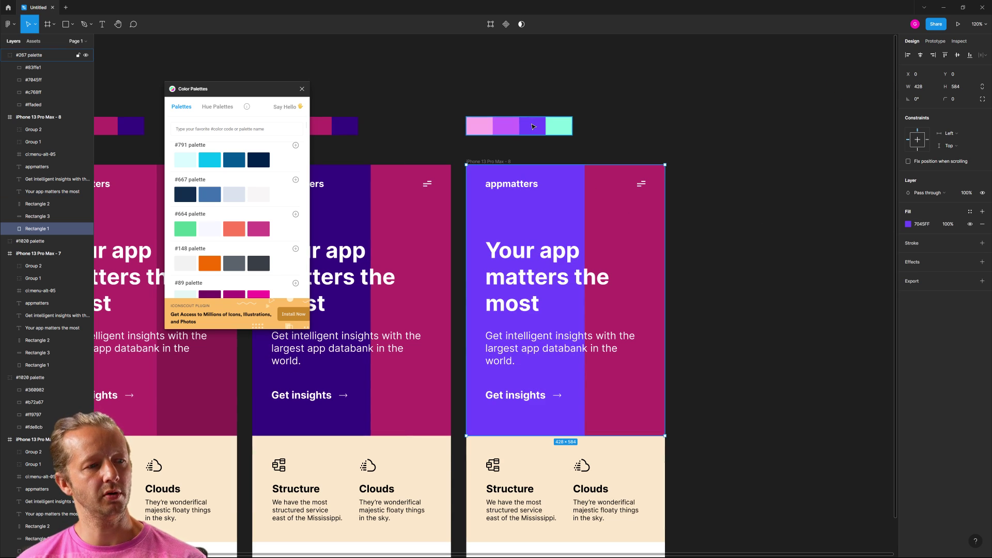
pyautogui.click(909, 224)
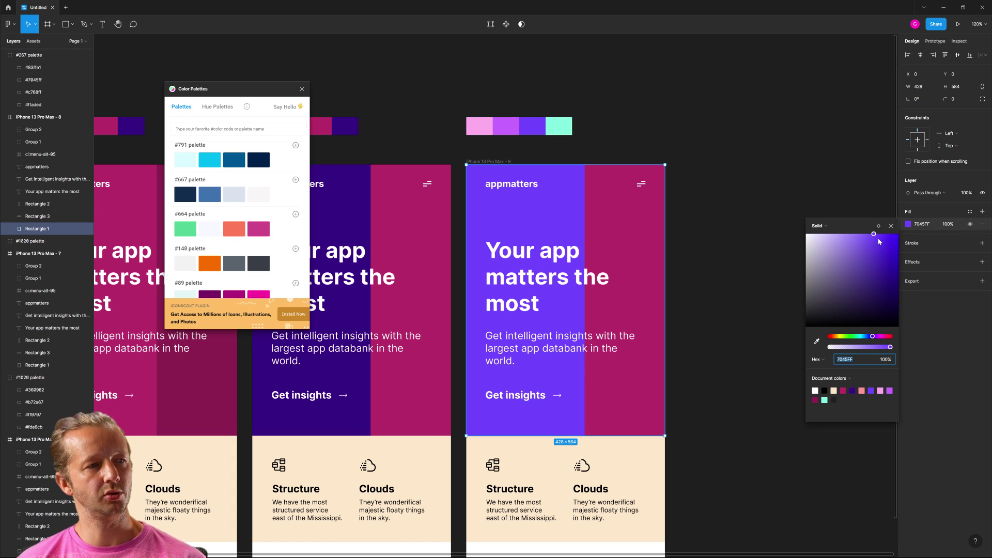
pyautogui.click(879, 239)
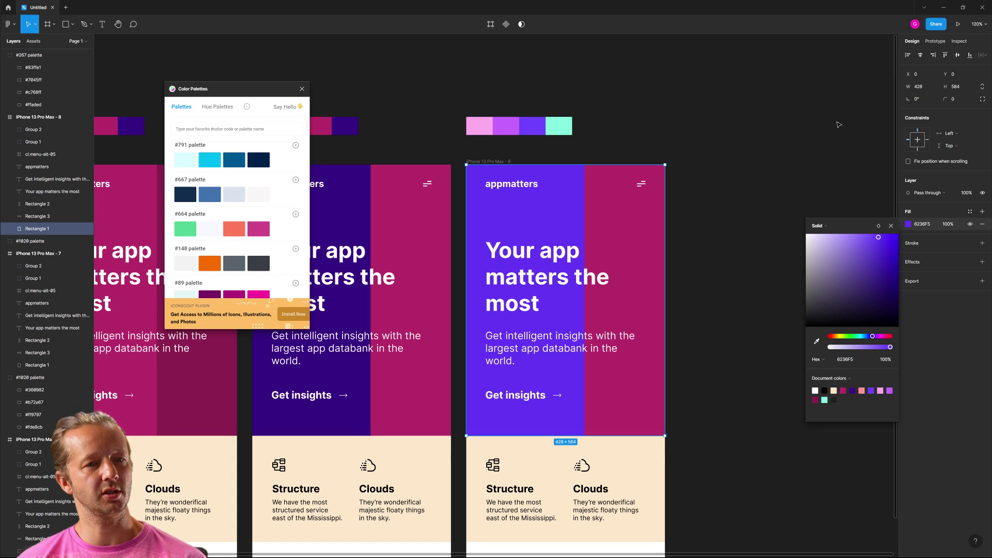
pyautogui.click(703, 138)
# - Fill the same frame's vertical hero rectangle with the light purple C768FF sampled from its palette swatches
pyautogui.click(611, 205)
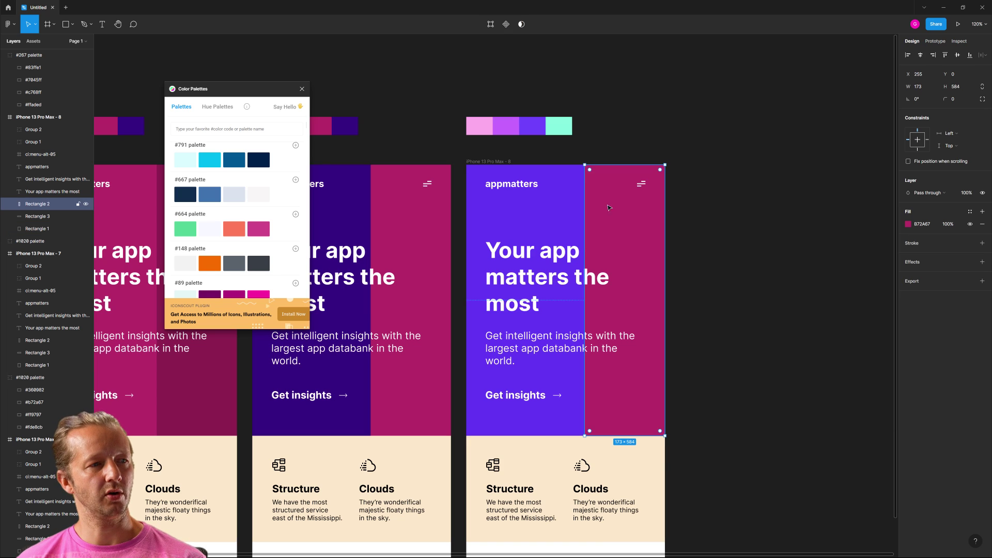
pyautogui.press('i')
pyautogui.click(509, 131)
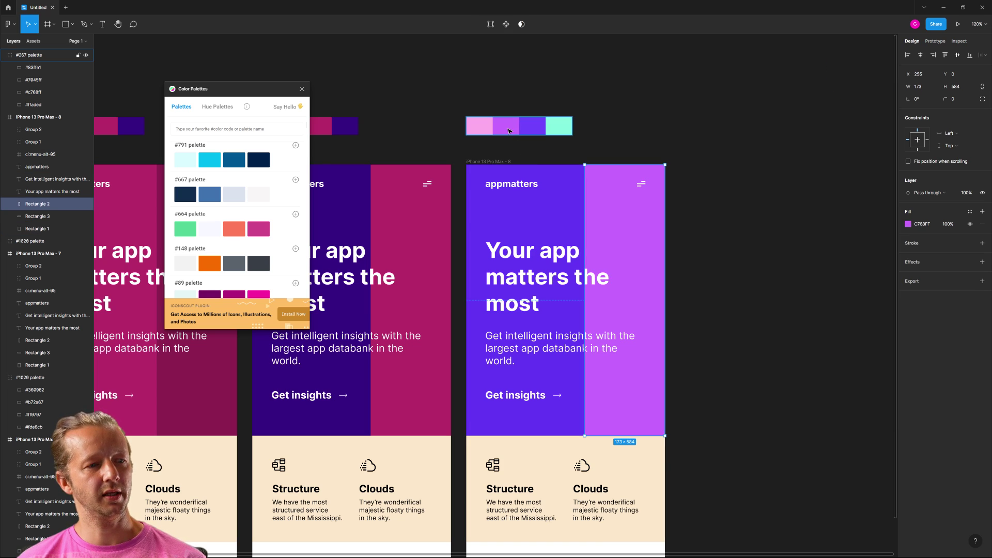
pyautogui.click(908, 224)
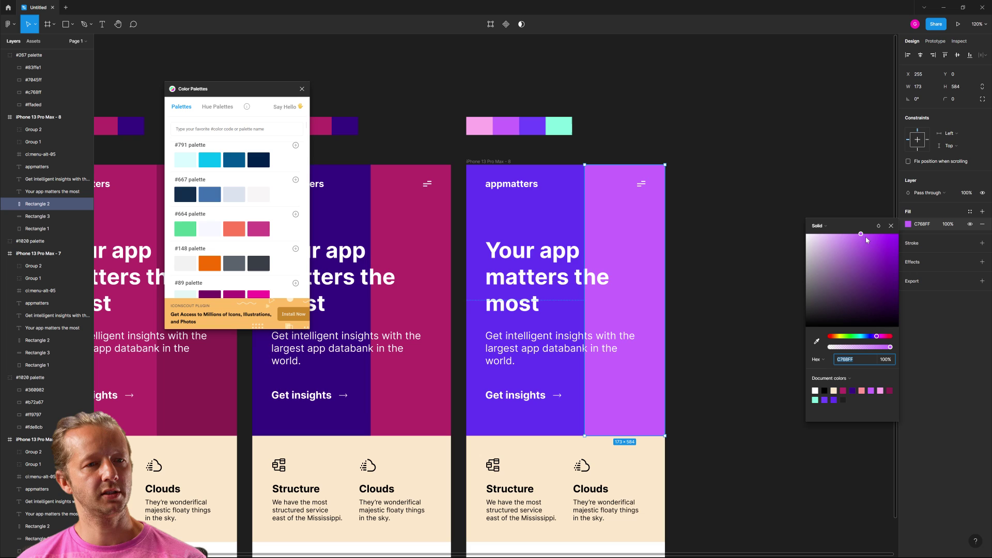
pyautogui.click(812, 171)
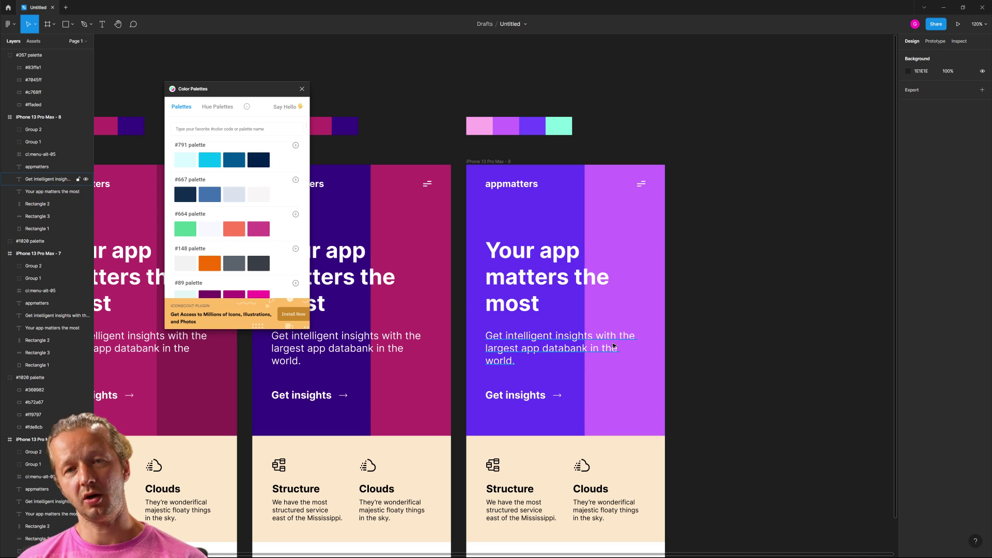
# - Run Stark's Check Contrast on the intro paragraph against the light purple vertical hero rectangle
pyautogui.rightClick(742, 232)
pyautogui.moveTo(760, 297)
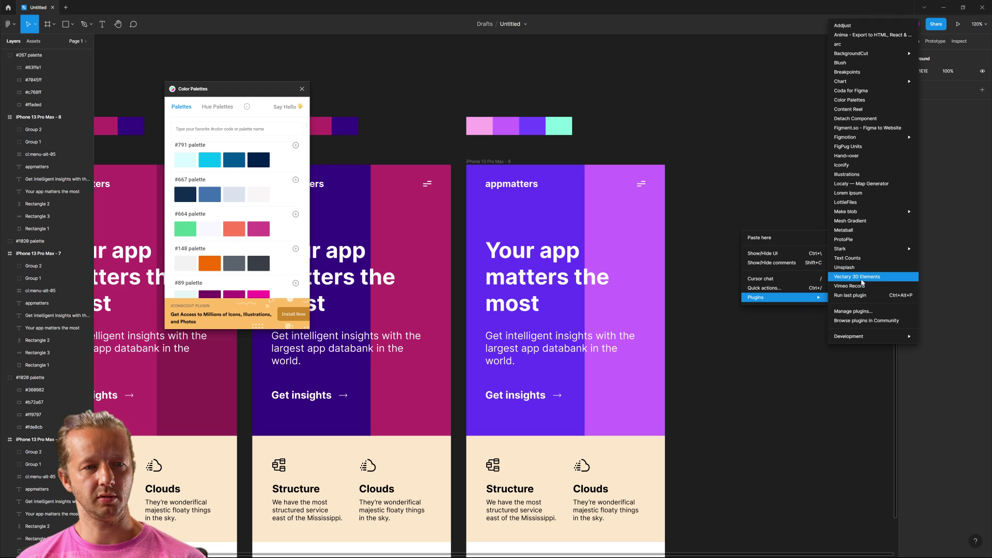
pyautogui.moveTo(848, 249)
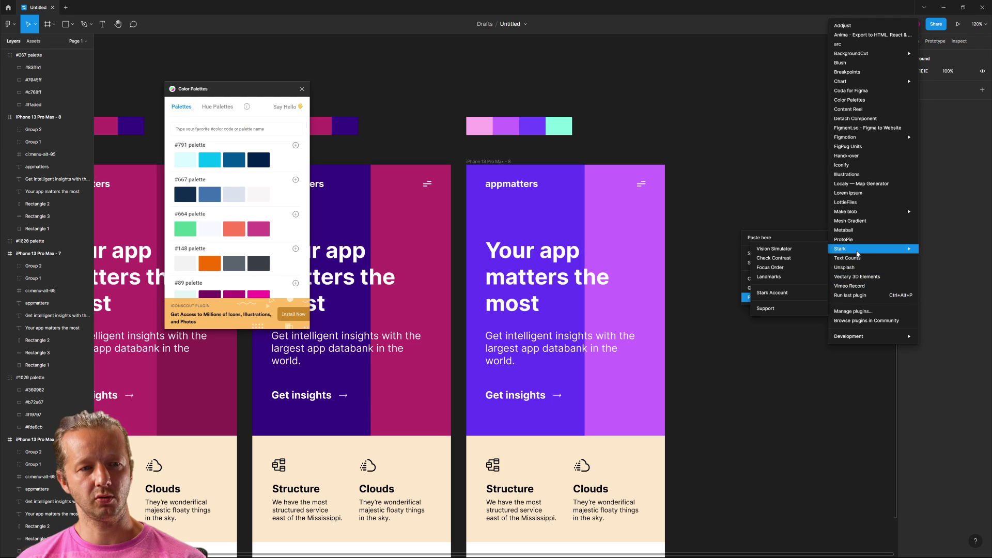
pyautogui.click(790, 258)
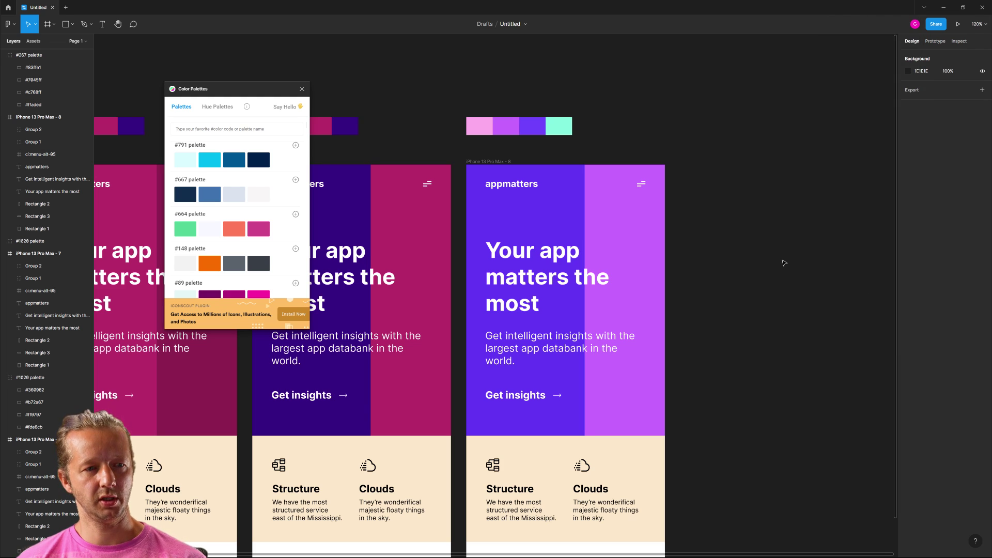
pyautogui.moveTo(538, 85); pyautogui.dragTo(729, 90)
pyautogui.click(623, 351)
pyautogui.keyDown('shift'); pyautogui.click(648, 389); pyautogui.keyUp('shift')
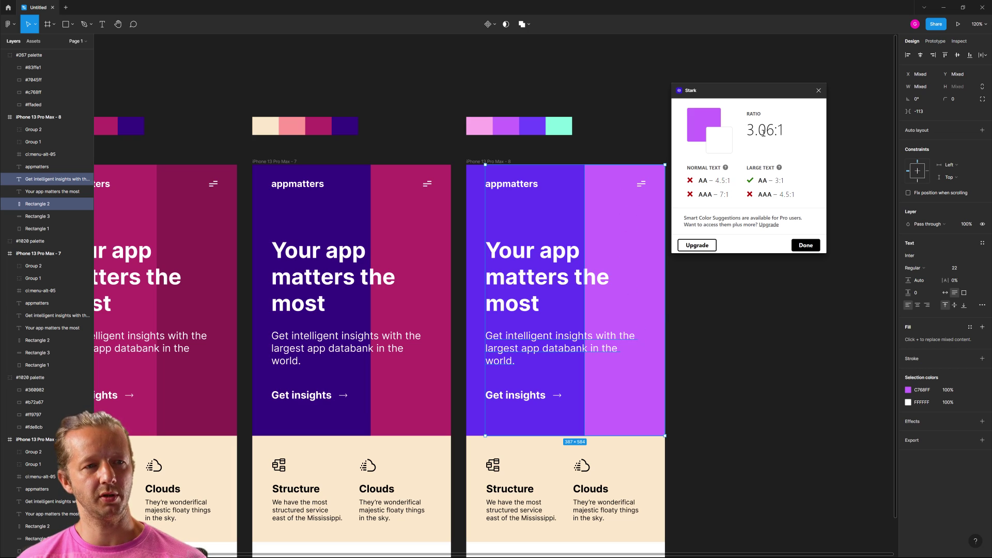
pyautogui.press('Escape')
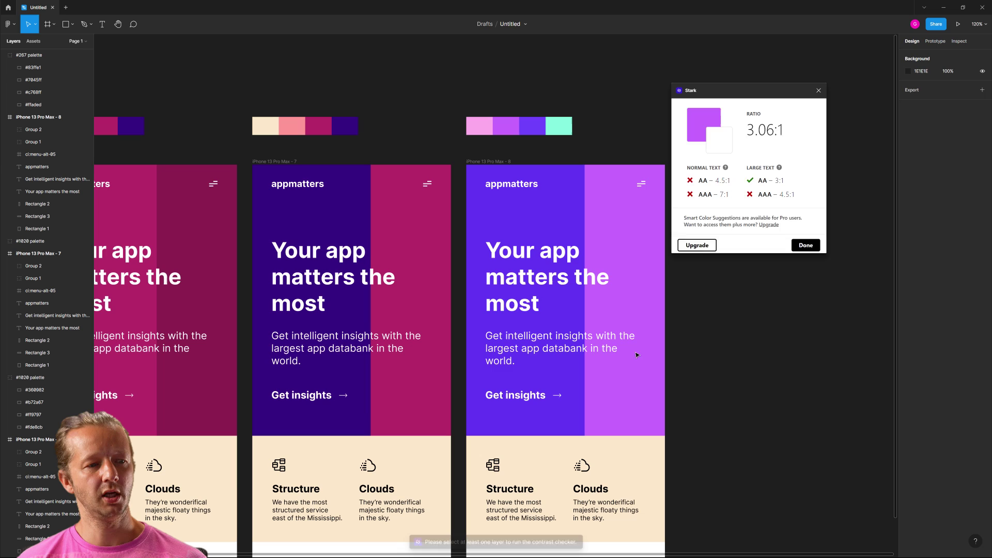
# - Try a font size of 24 on the intro paragraph in the iPhone 13 Pro Max - 8 frame
pyautogui.click(590, 352)
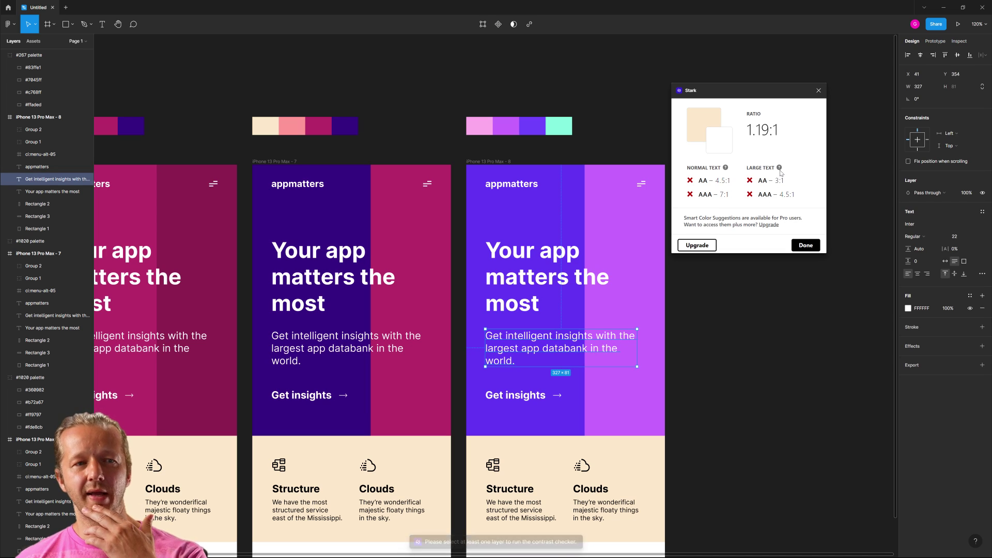
pyautogui.moveTo(780, 169)
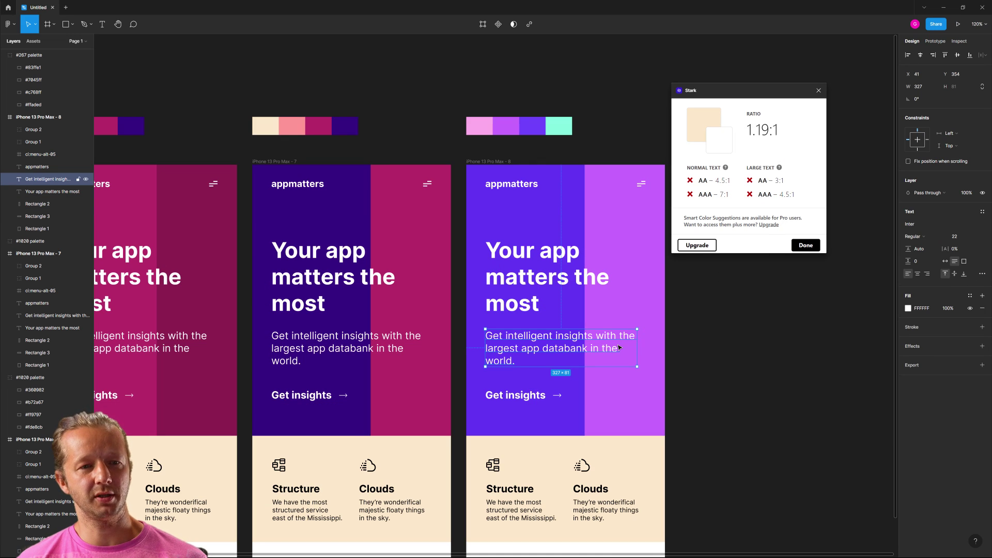
pyautogui.click(923, 237)
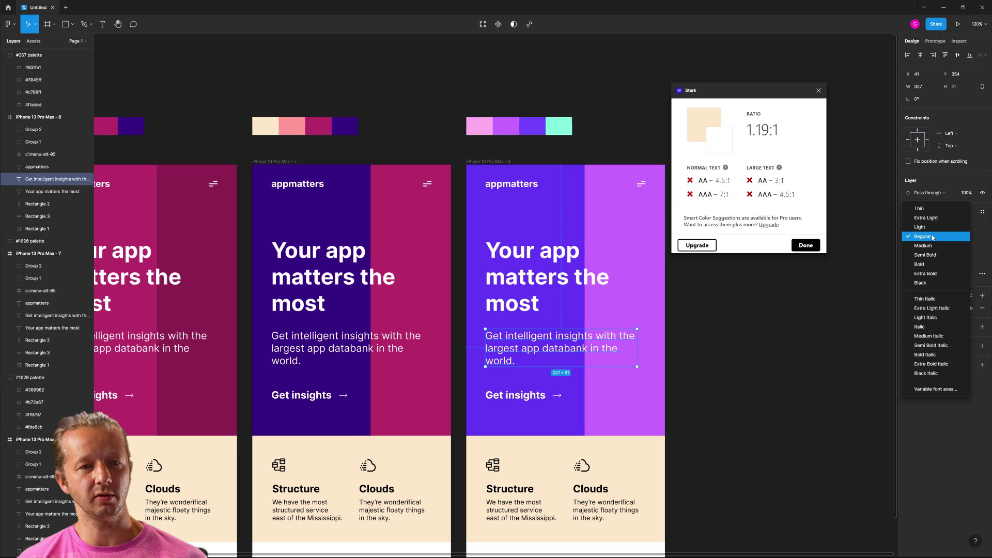
pyautogui.click(934, 237)
pyautogui.click(959, 238)
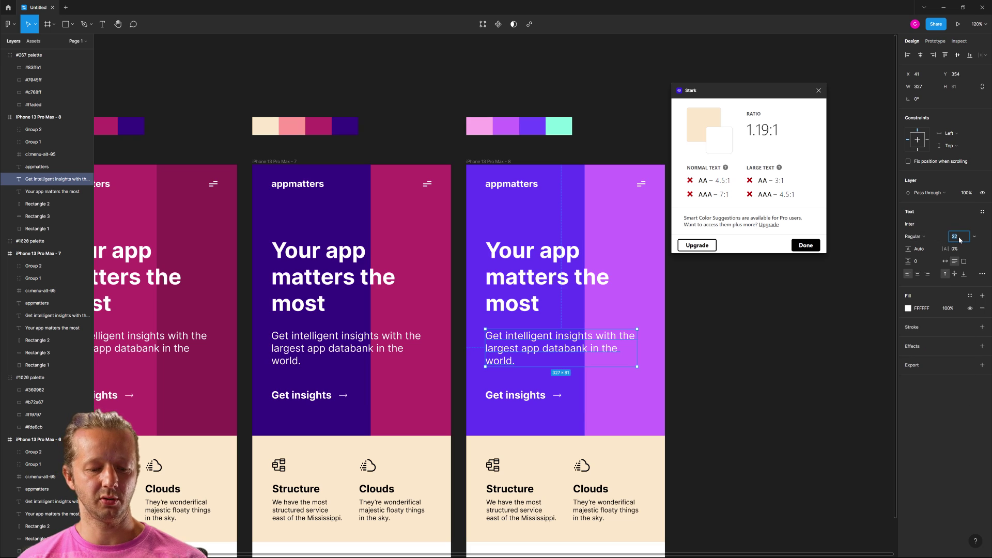
pyautogui.press('Return')
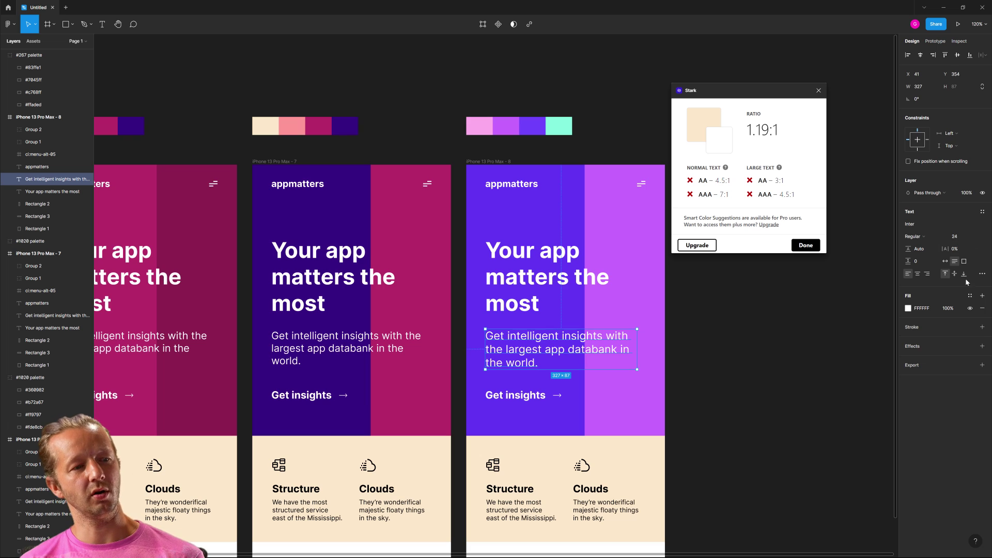
pyautogui.click(731, 328)
# - Darken the vertical hero rectangle's fill to BC59F6 and check its contrast against the intro paragraph
pyautogui.click(625, 310)
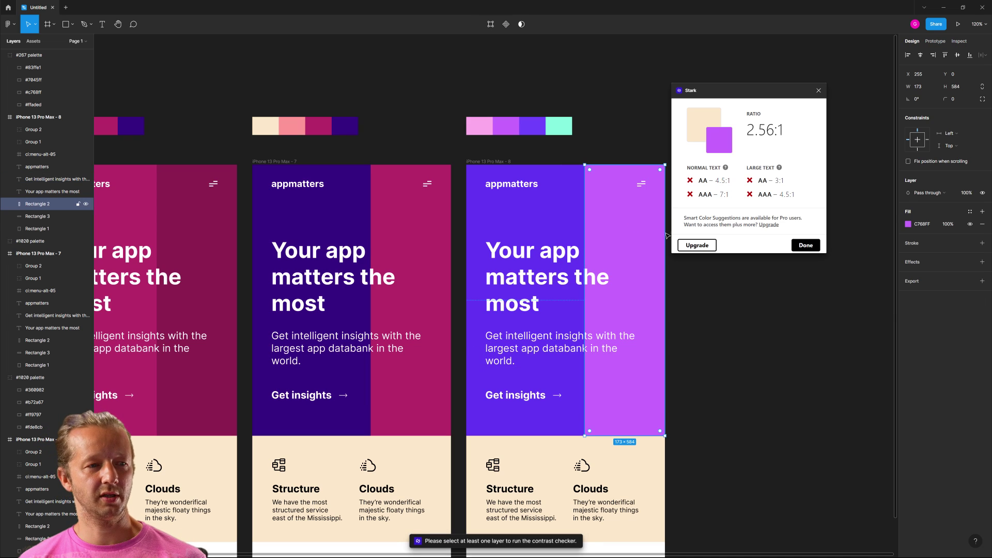
pyautogui.click(908, 225)
pyautogui.moveTo(863, 239); pyautogui.dragTo(865, 237)
pyautogui.keyDown('shift'); pyautogui.click(619, 341); pyautogui.keyUp('shift')
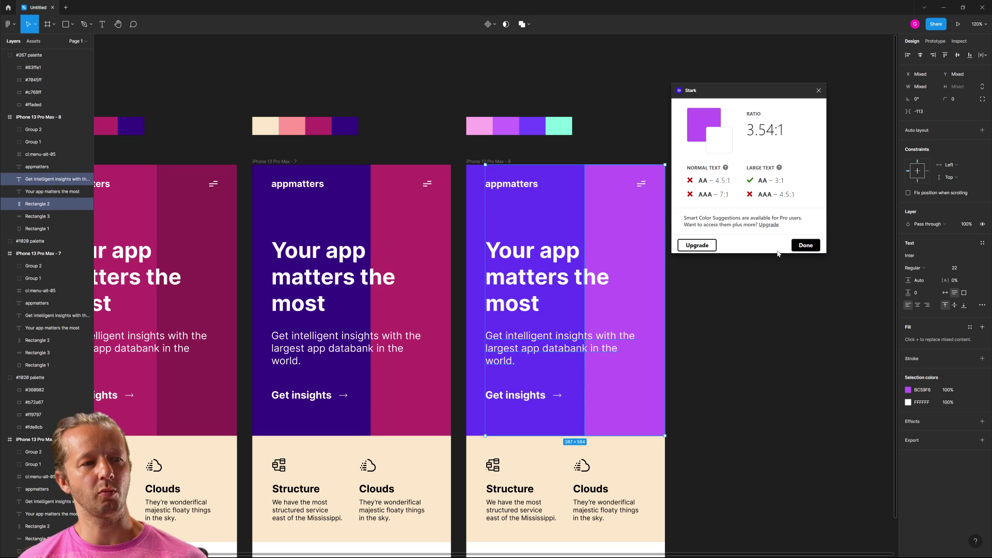
pyautogui.click(768, 332)
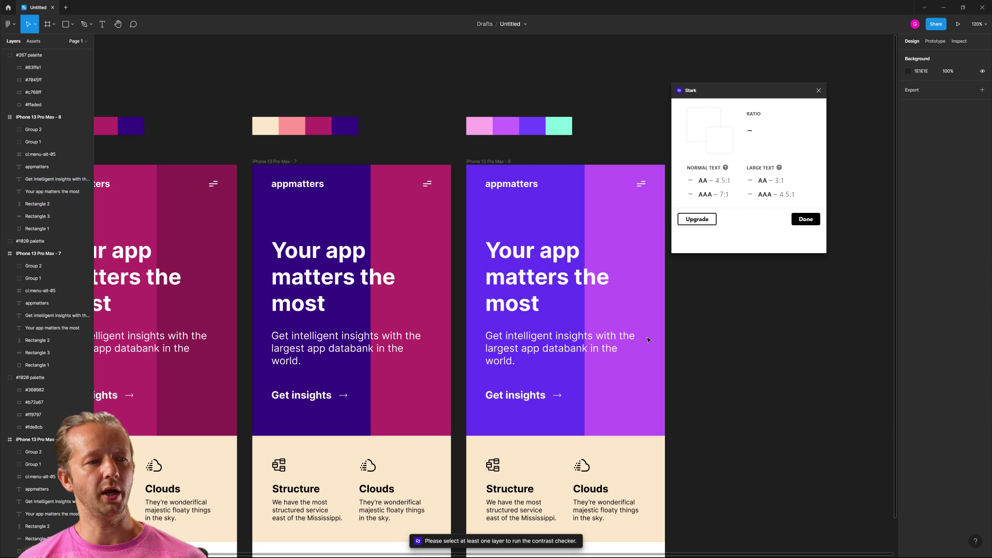
# - Fill the vertical hero rectangle with the violet sampled from the large hero rectangle and darken it to 562DDD
pyautogui.moveTo(711, 339); pyautogui.dragTo(647, 293)
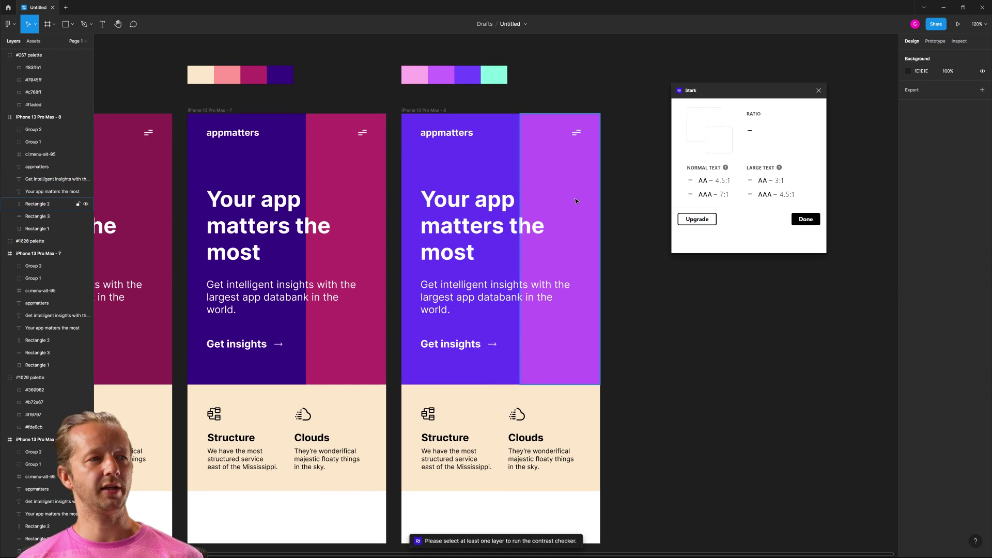
pyautogui.click(508, 183)
pyautogui.click(560, 185)
pyautogui.click(908, 224)
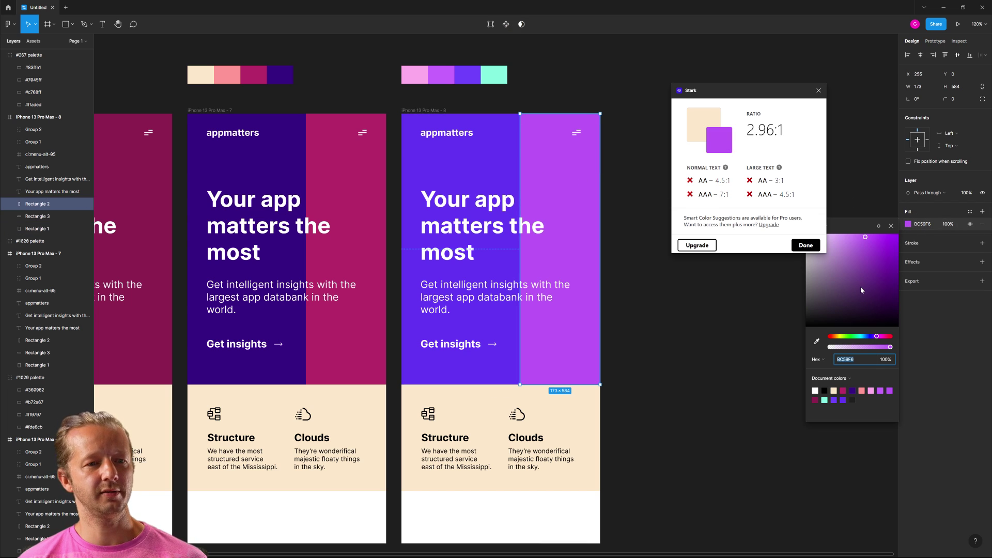
pyautogui.click(817, 342)
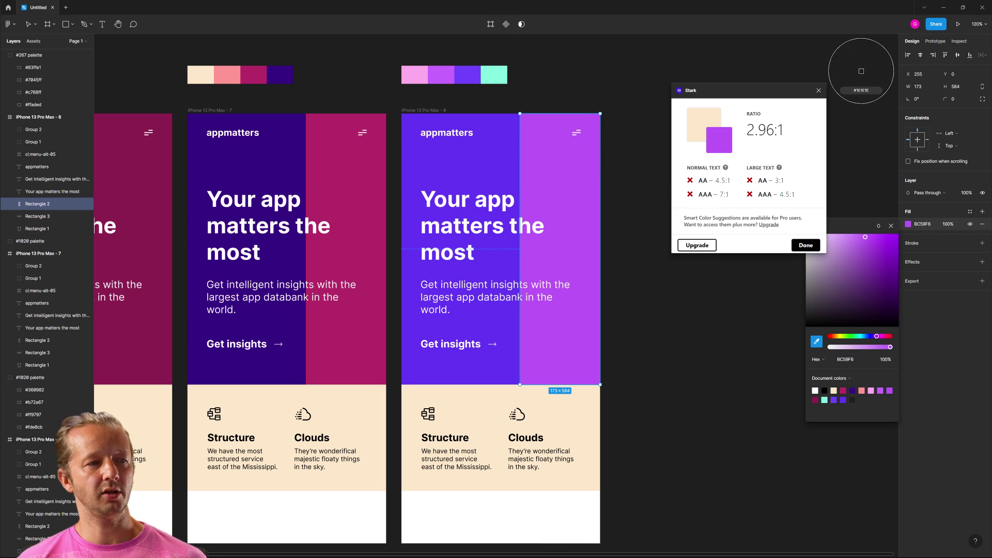
pyautogui.click(501, 174)
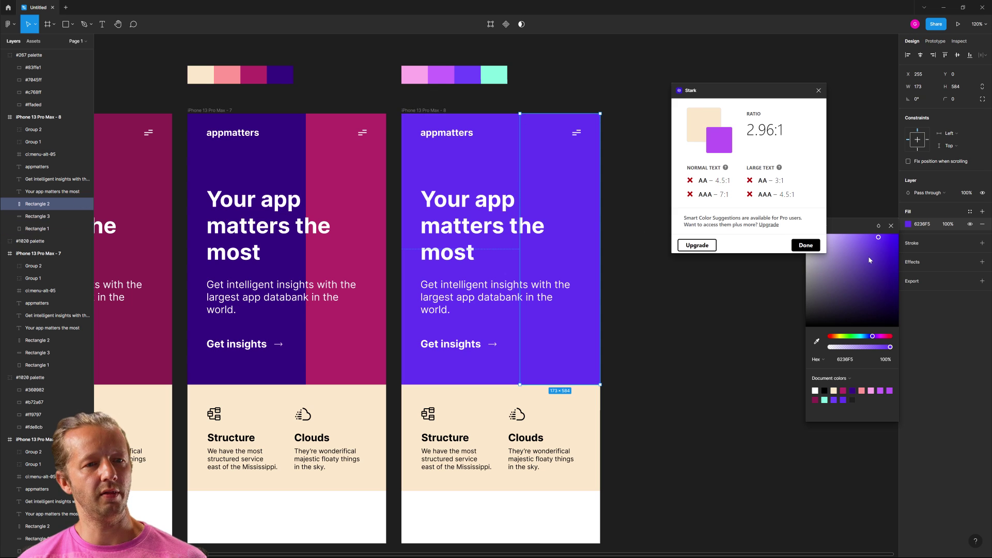
pyautogui.moveTo(879, 239); pyautogui.dragTo(880, 246)
pyautogui.click(735, 381)
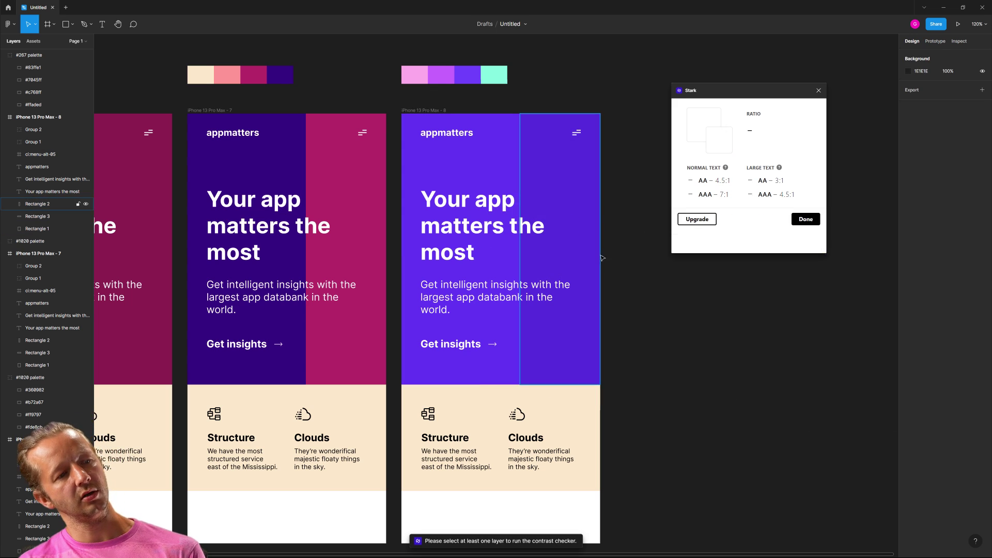
# - Check the contrast of the intro paragraph against the dark violet vertical rectangle, and close the Stark plugin
pyautogui.moveTo(676, 348); pyautogui.dragTo(697, 344)
pyautogui.click(564, 295)
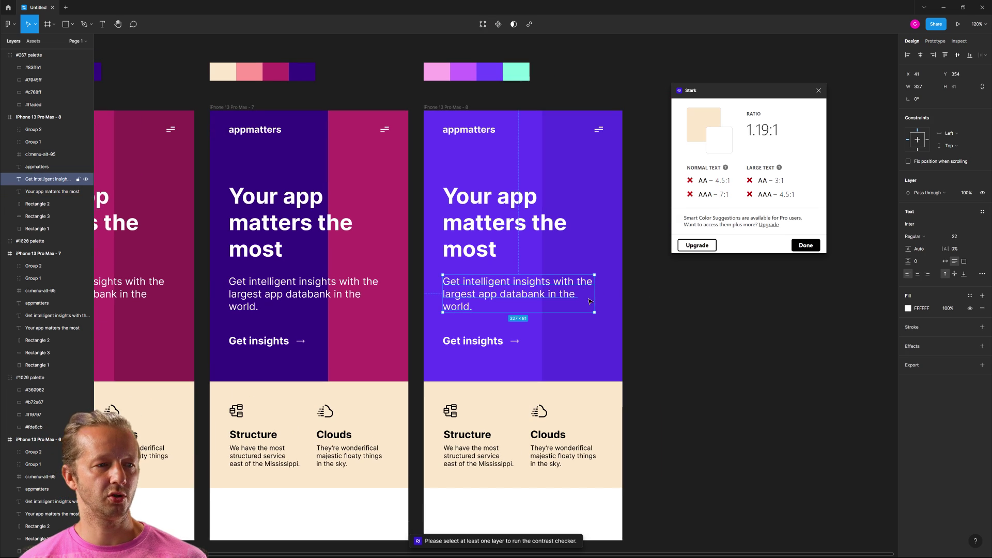
pyautogui.keyDown('shift'); pyautogui.click(601, 332); pyautogui.keyUp('shift')
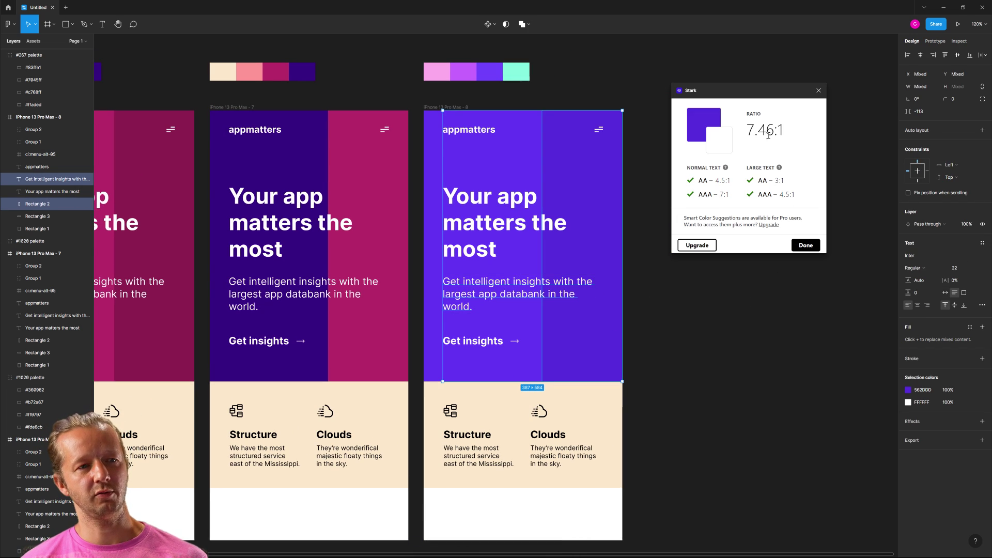
pyautogui.click(819, 90)
pyautogui.click(656, 301)
# - Fill the iPhone 13 Pro Max - 8 frame's background with the light pink FFADED sampled from its palette swatches
pyautogui.scroll(-2, 656, 301)
pyautogui.hscroll(-2, 678, 319)
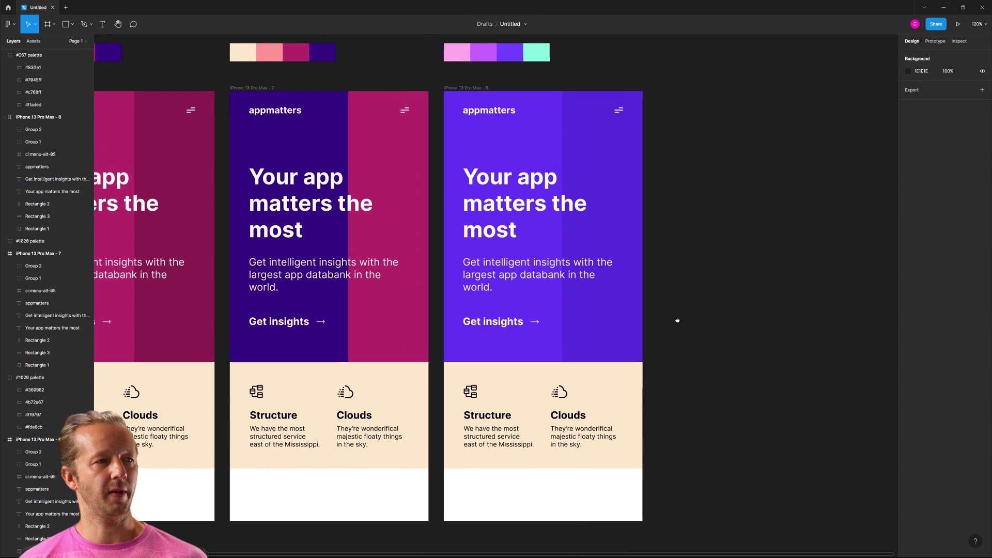
pyautogui.click(478, 96)
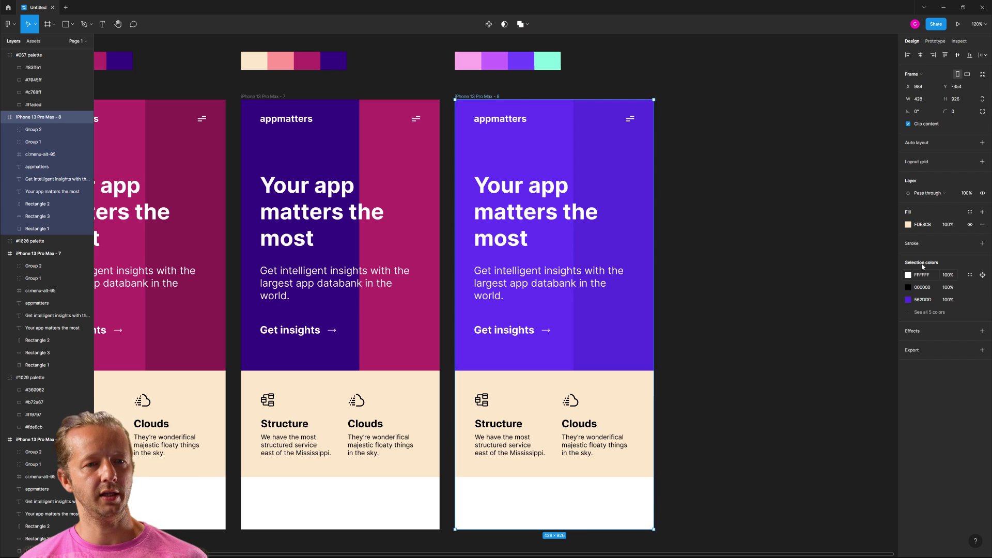
pyautogui.click(908, 225)
pyautogui.click(817, 343)
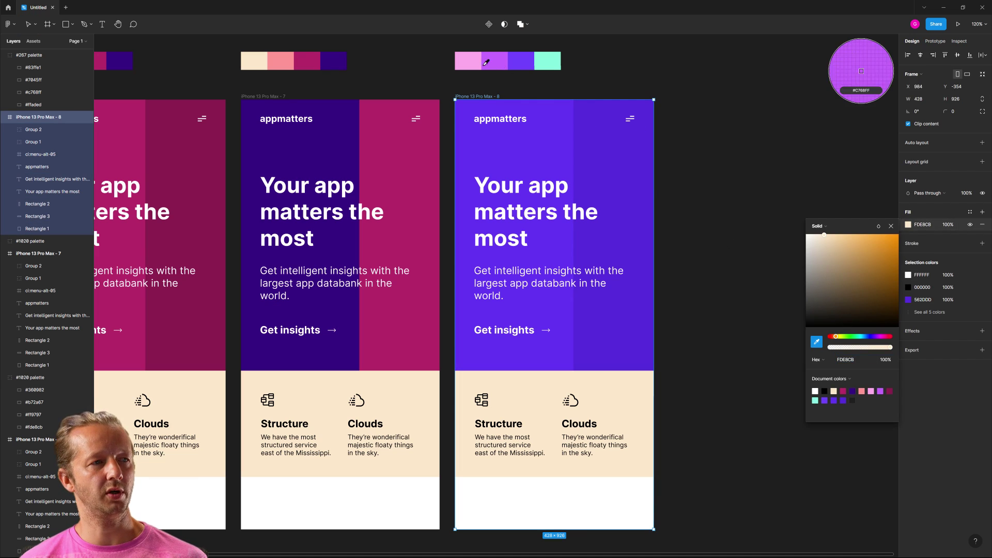
pyautogui.click(471, 68)
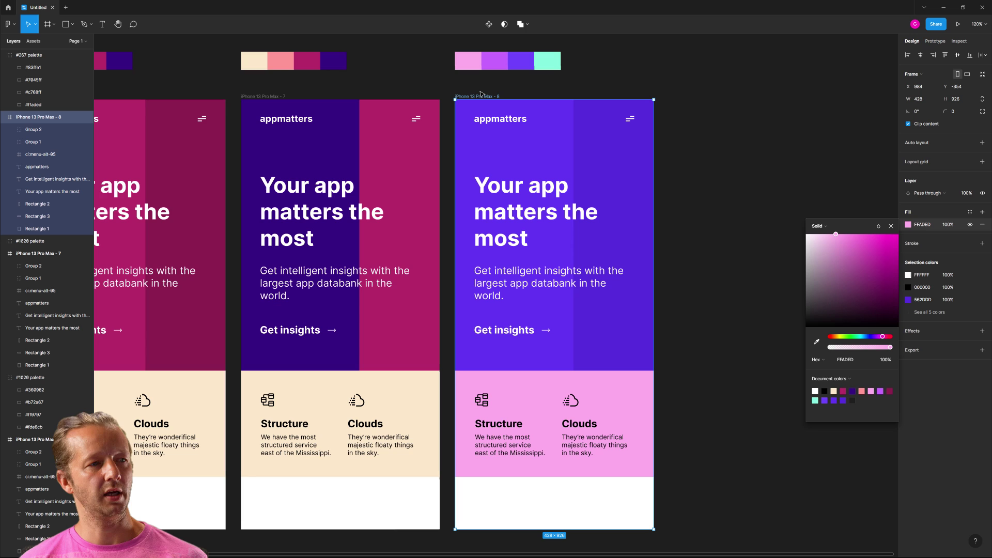
pyautogui.click(759, 234)
pyautogui.scroll(-5, 694, 255)
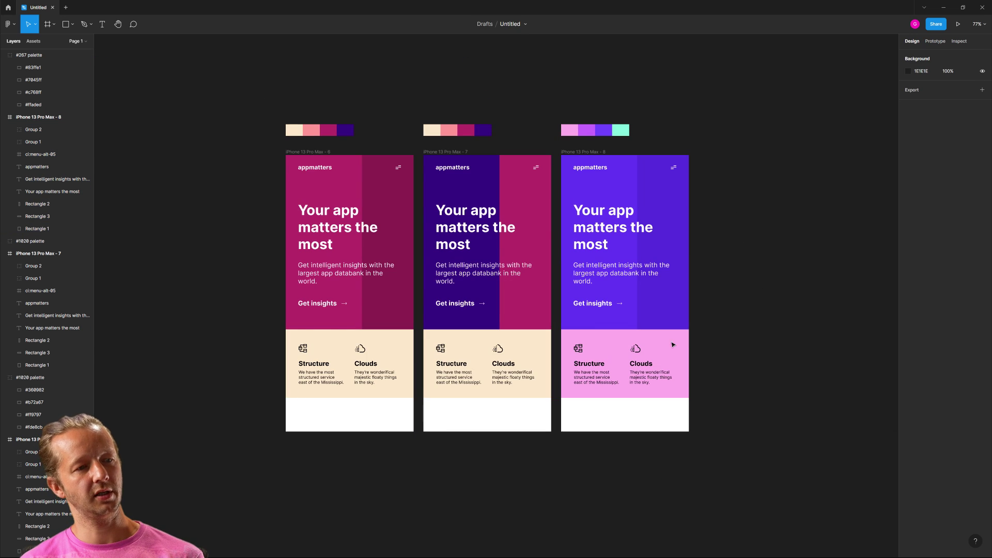
# - Fill the iPhone 13 Pro Max - 9 frame's large hero rectangle with pink FFC1C8 and its vertical rectangle with FFCECE, sampled from the palette swatches
pyautogui.moveTo(688, 182); pyautogui.dragTo(500, 177)
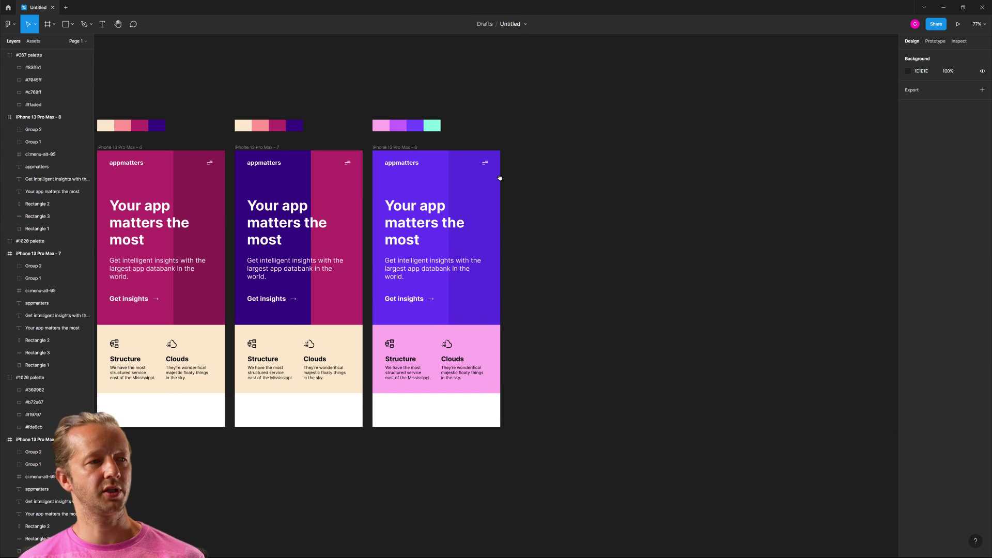
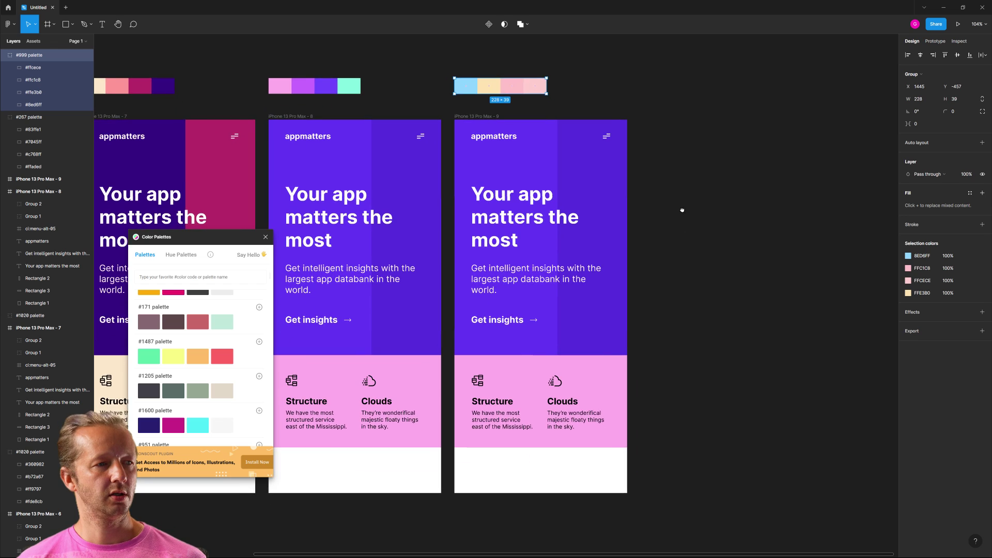
pyautogui.click(535, 163)
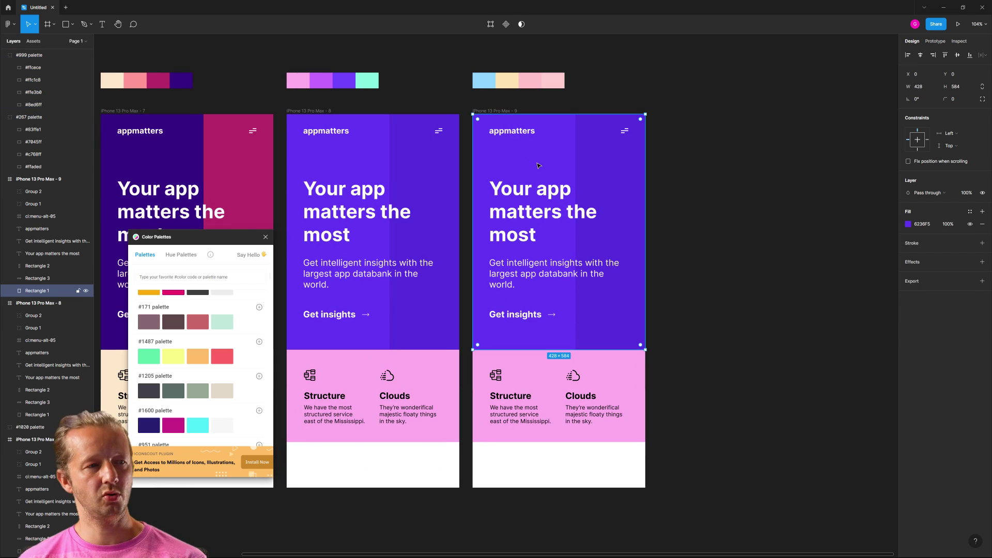
pyautogui.press('i')
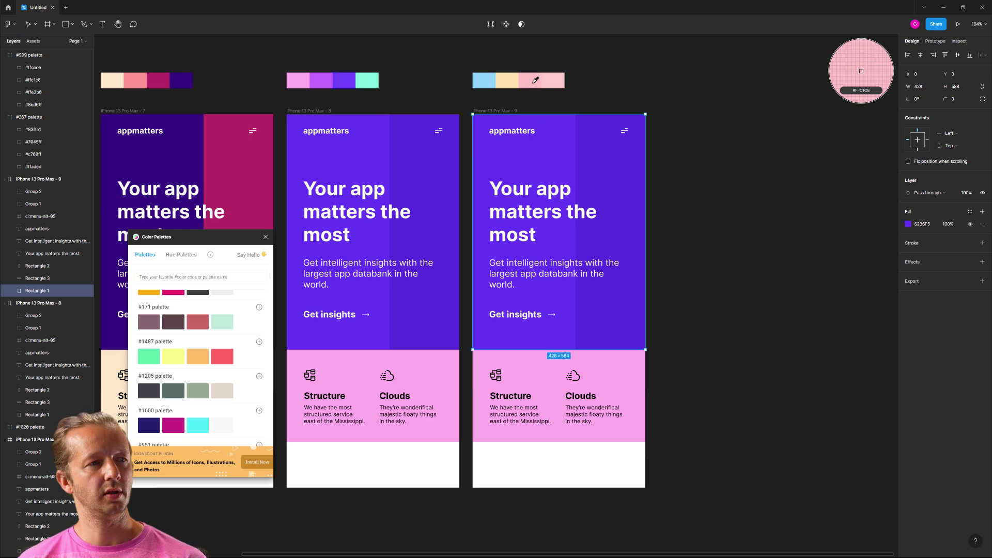
pyautogui.click(531, 81)
pyautogui.click(603, 155)
pyautogui.press('i')
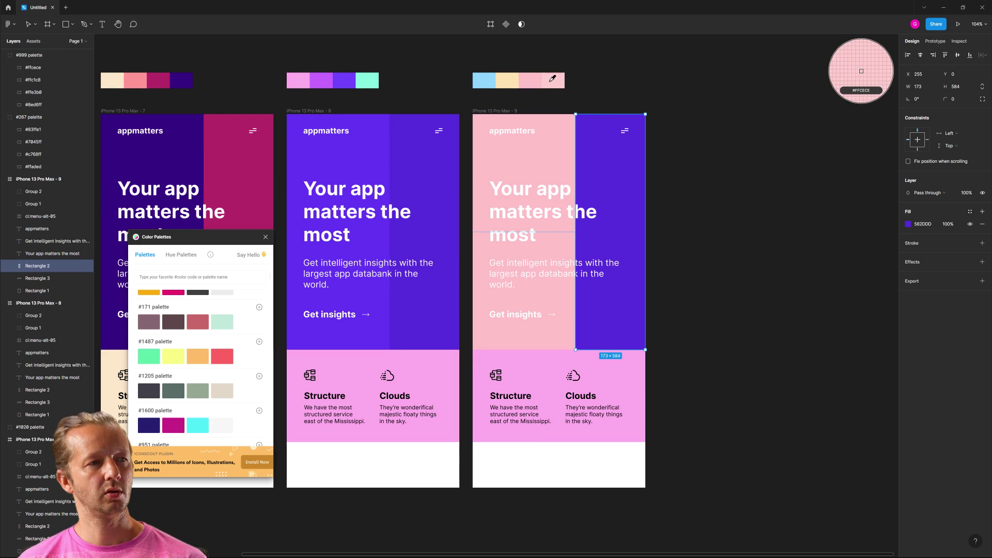
pyautogui.click(551, 79)
pyautogui.press('Escape')
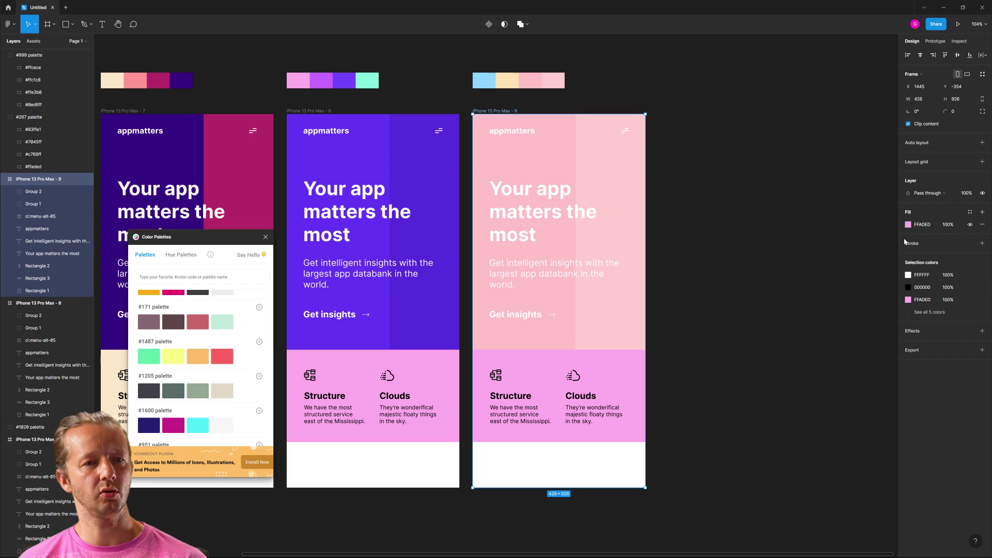
# - Fill the iPhone 13 Pro Max - 9 frame's background with the cream FFE3B0 sampled from its palette swatches
pyautogui.click(908, 224)
pyautogui.click(816, 342)
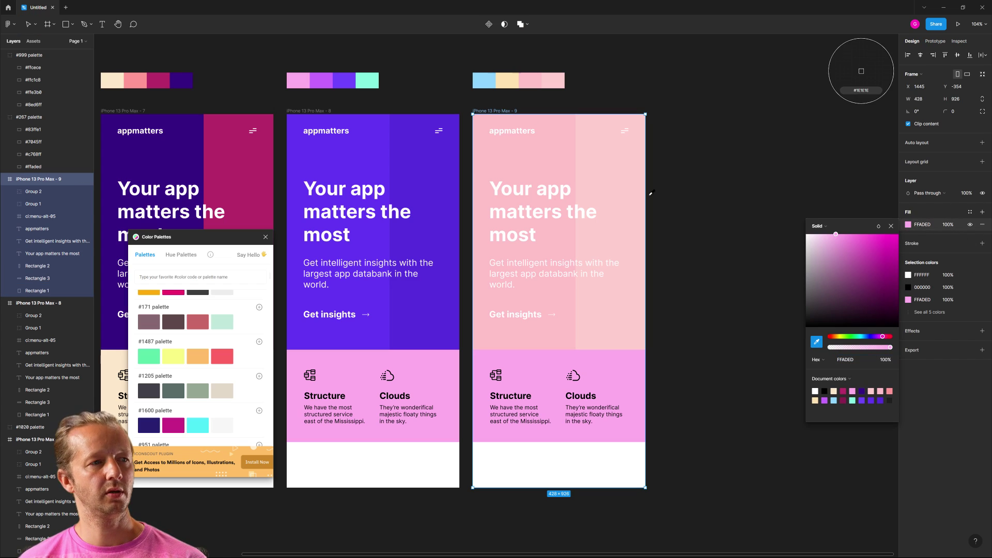
pyautogui.click(507, 80)
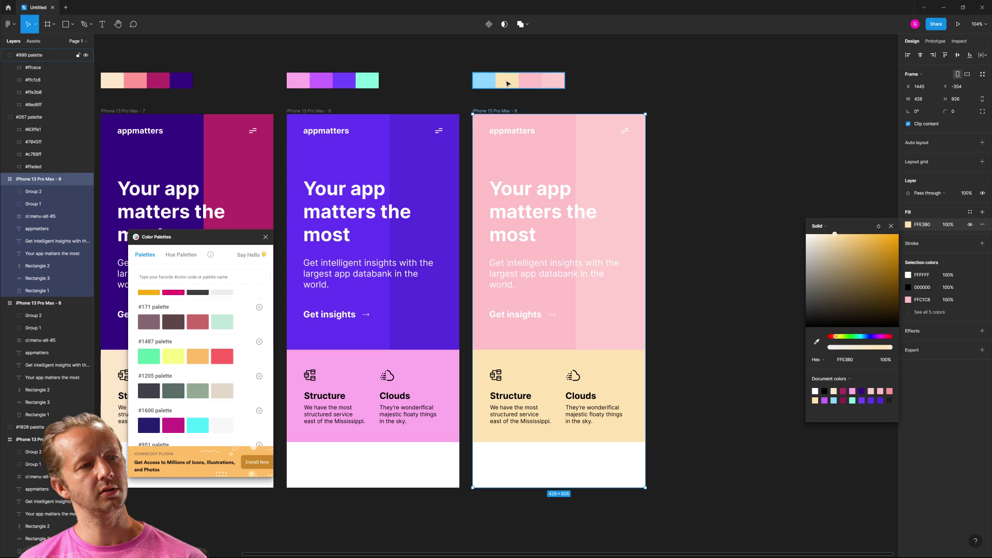
pyautogui.click(709, 227)
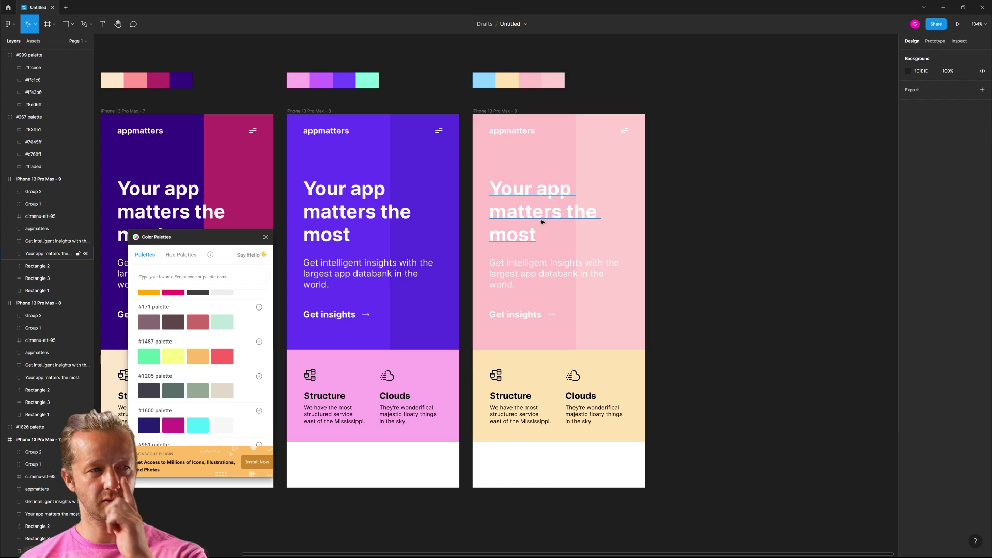
# - Recolour the pink hero's logo text, menu icon, headline, intro paragraph and Get insights group from white to black 000000
pyautogui.moveTo(519, 137); pyautogui.dragTo(483, 102)
pyautogui.moveTo(569, 205); pyautogui.dragTo(630, 329)
pyautogui.keyDown('shift'); pyautogui.click(581, 333); pyautogui.keyUp('shift')
pyautogui.keyDown('shift'); pyautogui.click(568, 333); pyautogui.keyUp('shift')
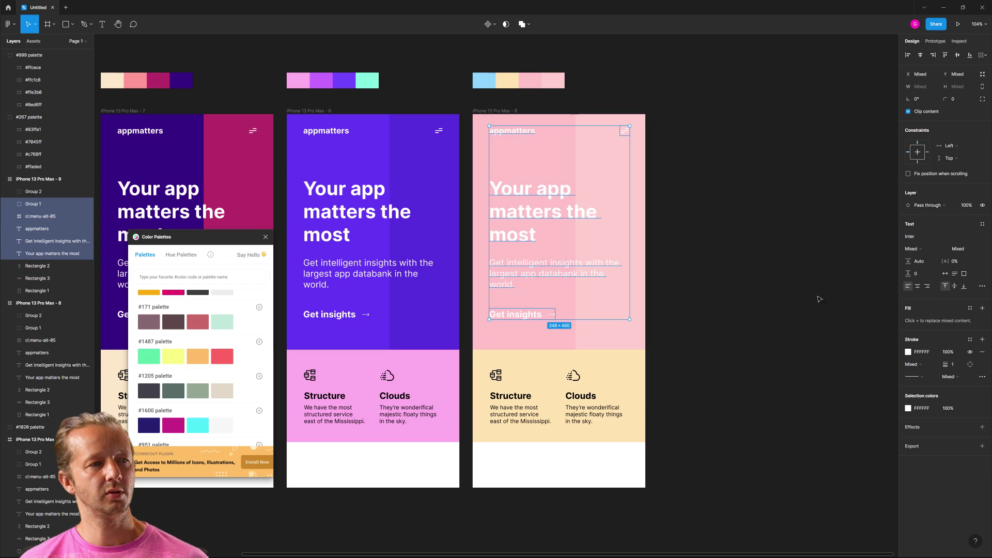
pyautogui.click(910, 410)
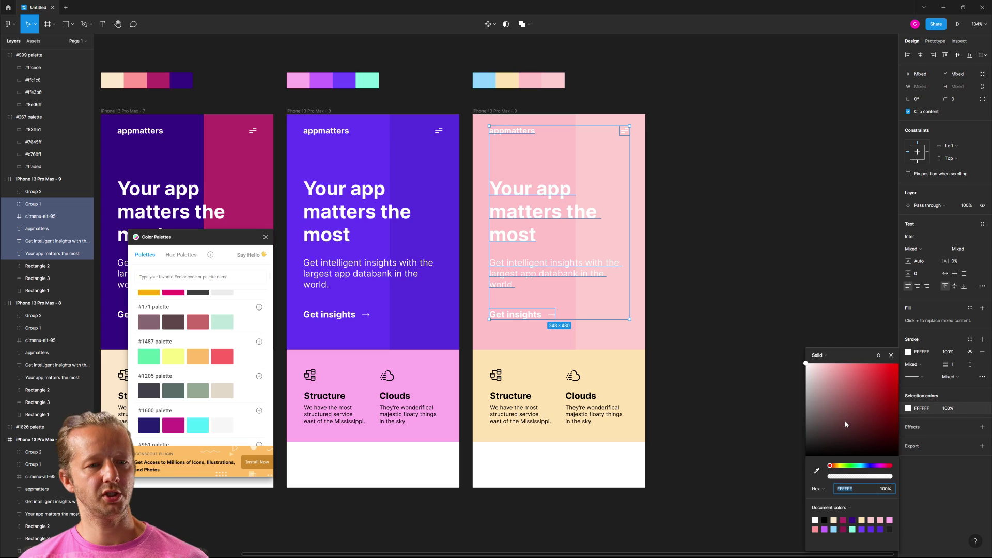
pyautogui.moveTo(844, 426); pyautogui.dragTo(774, 482)
pyautogui.click(755, 308)
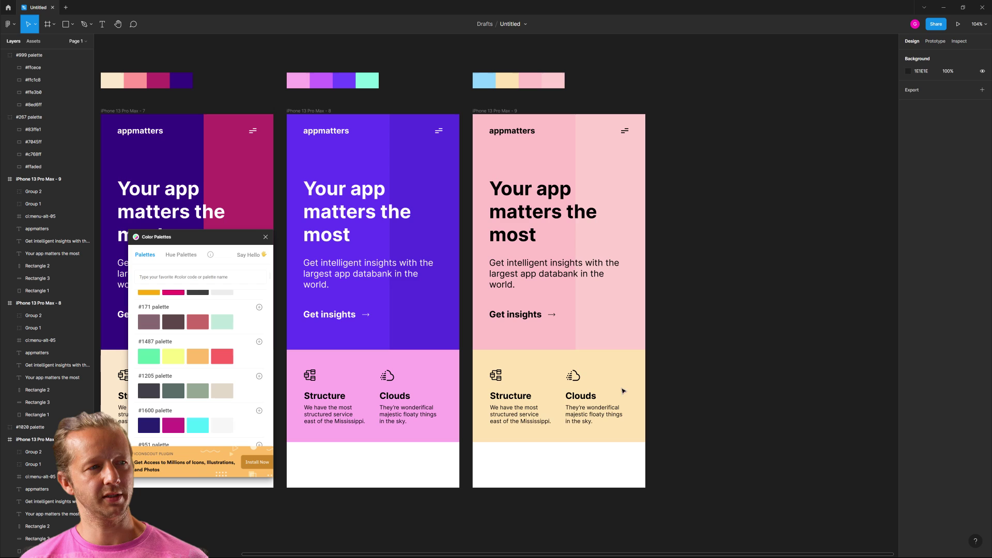
# - Try the light blue 8ED6FF swatch as the iPhone 13 Pro Max - 9 frame's background and inspect it up close
pyautogui.click(498, 111)
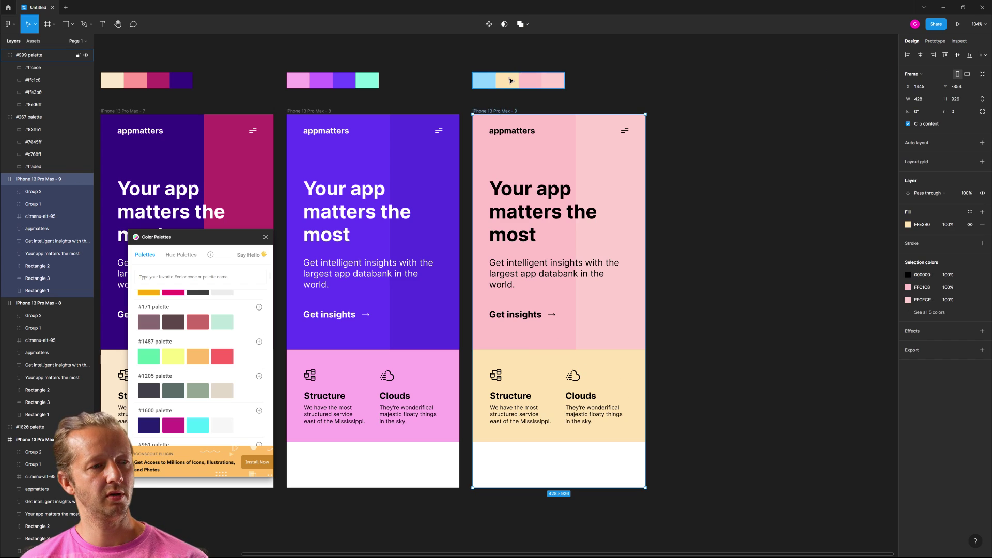
pyautogui.press('i')
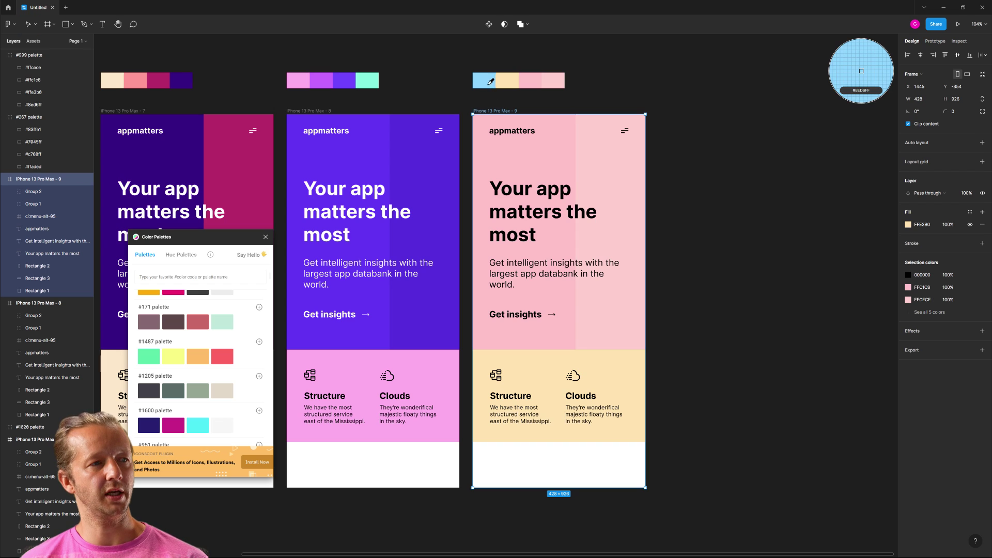
pyautogui.click(490, 82)
pyautogui.click(724, 273)
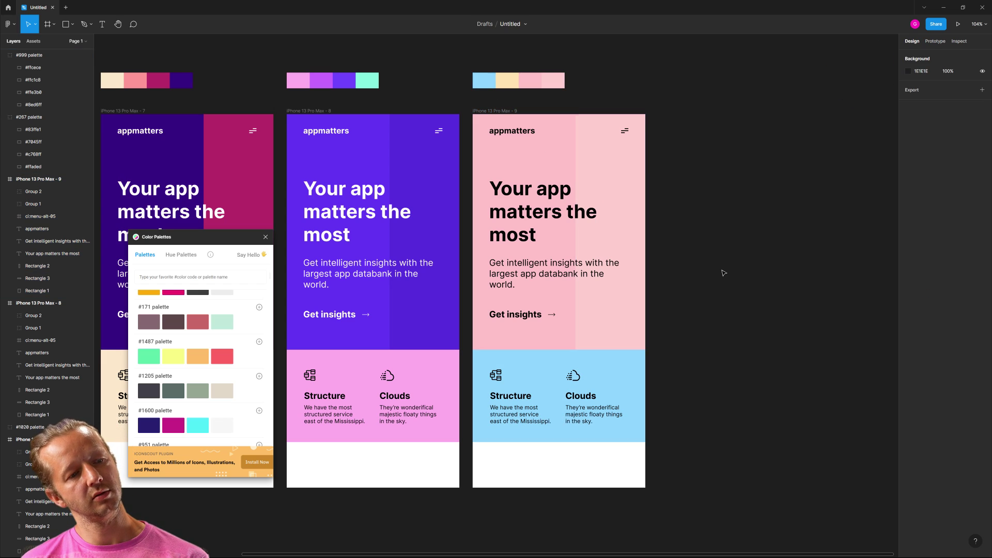
pyautogui.scroll(5, 543, 350)
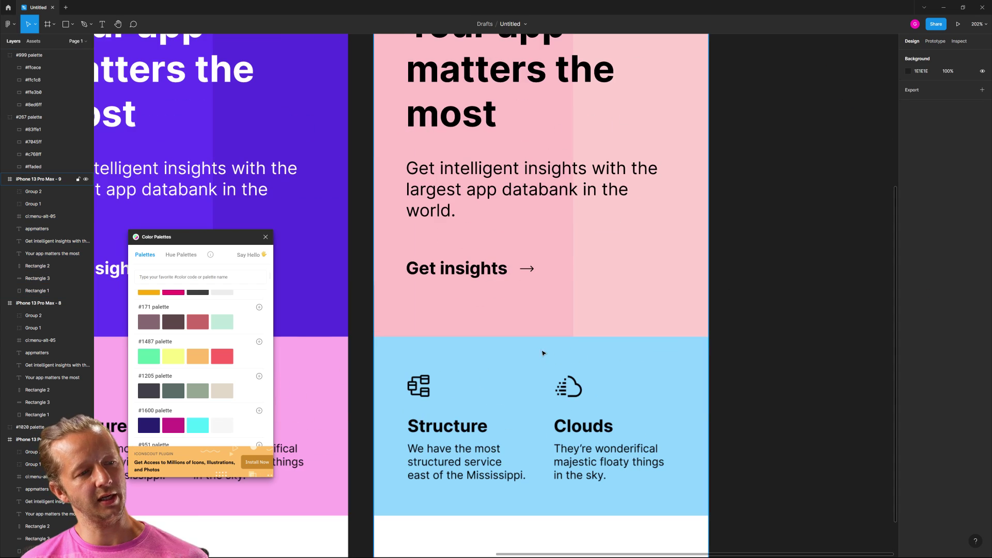
pyautogui.scroll(3, 518, 323)
pyautogui.scroll(-10, 520, 323)
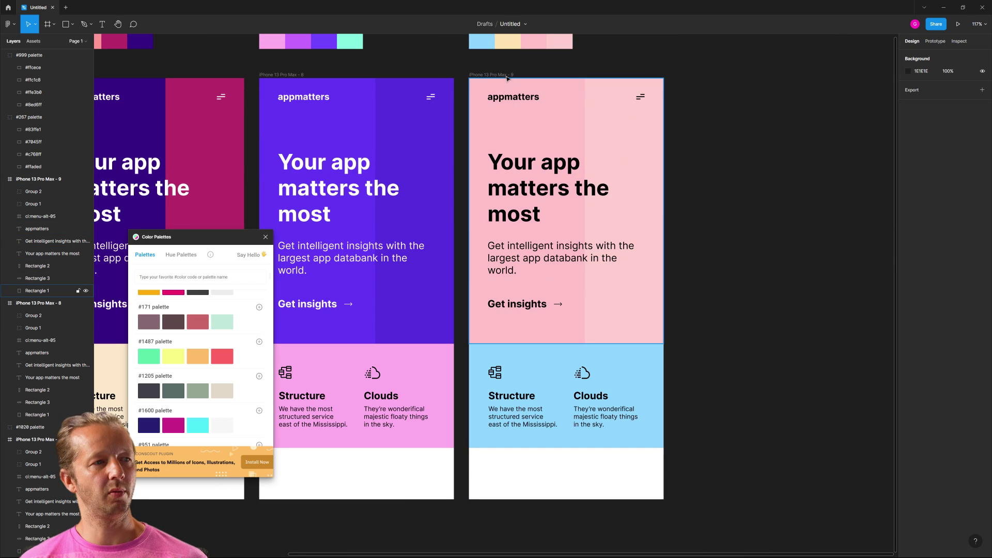
# - Darken the iPhone 13 Pro Max - 9 frame's blue background to 74C1ED
pyautogui.click(578, 162)
pyautogui.click(907, 226)
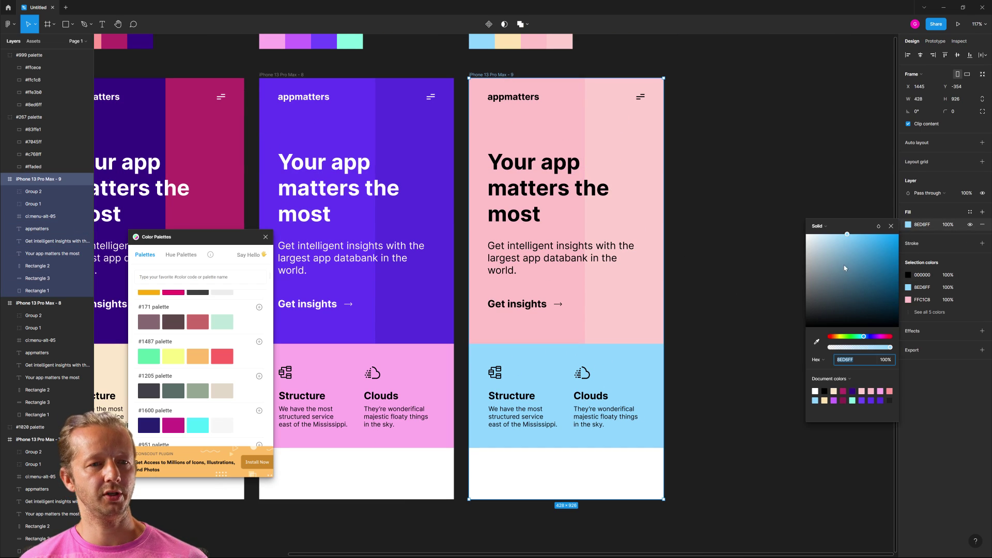
pyautogui.click(853, 242)
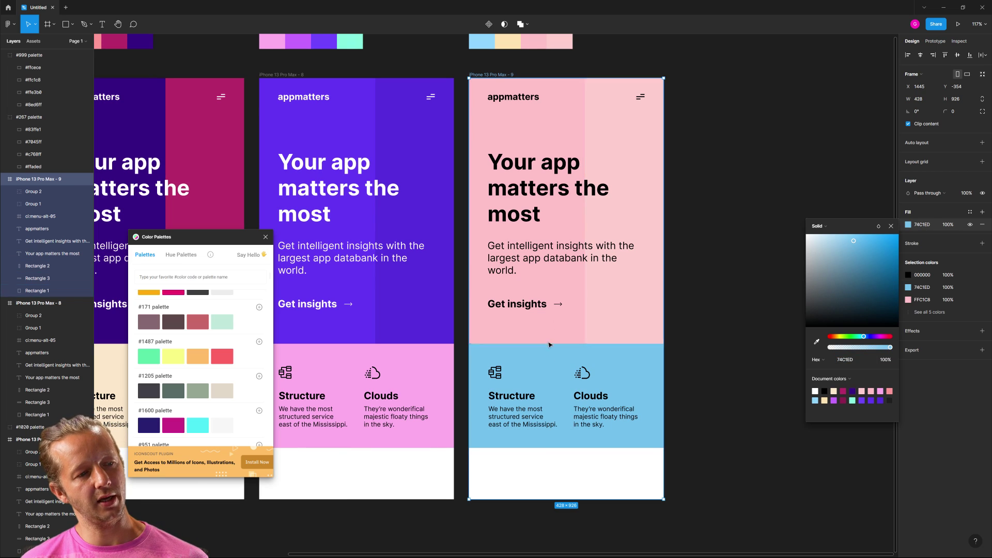
pyautogui.click(707, 267)
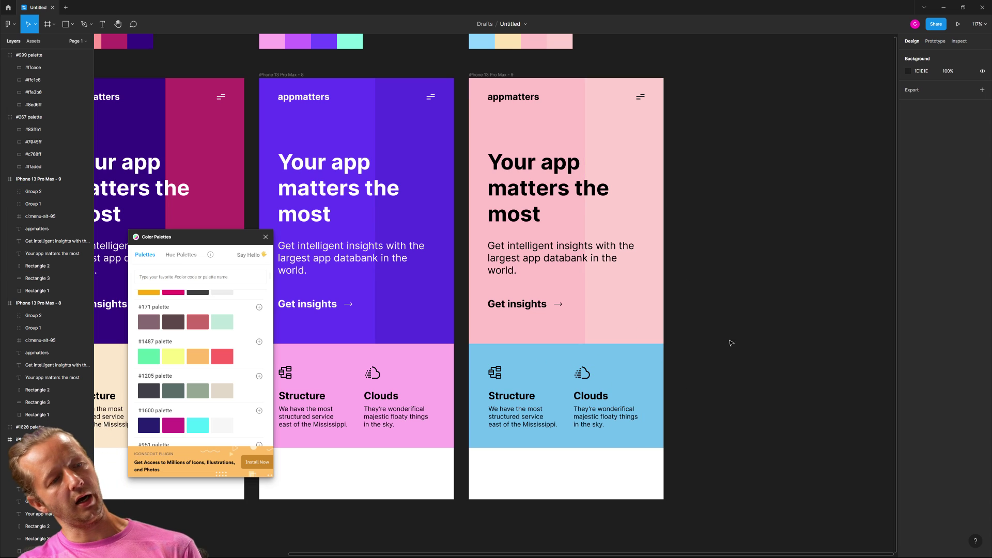
# - Replace the iPhone 13 Pro Max - 9 frame's blue background with the cream FFE3B0 sampled from its palette swatches
pyautogui.click(501, 75)
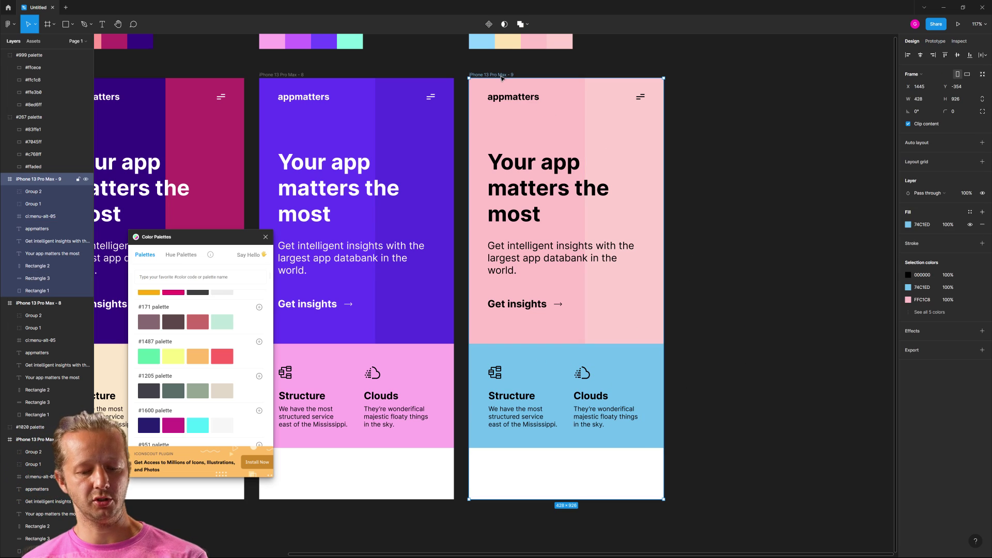
pyautogui.click(909, 225)
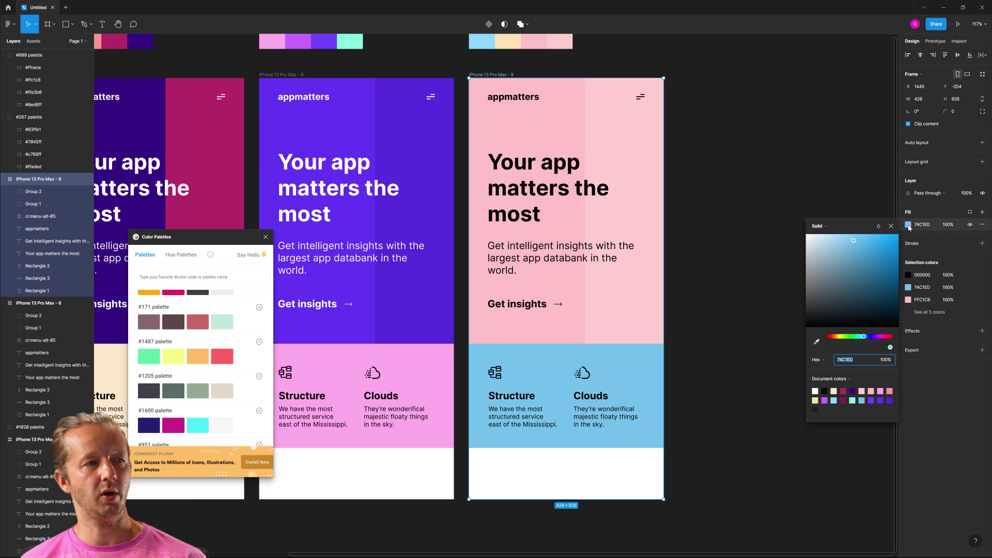
pyautogui.click(817, 341)
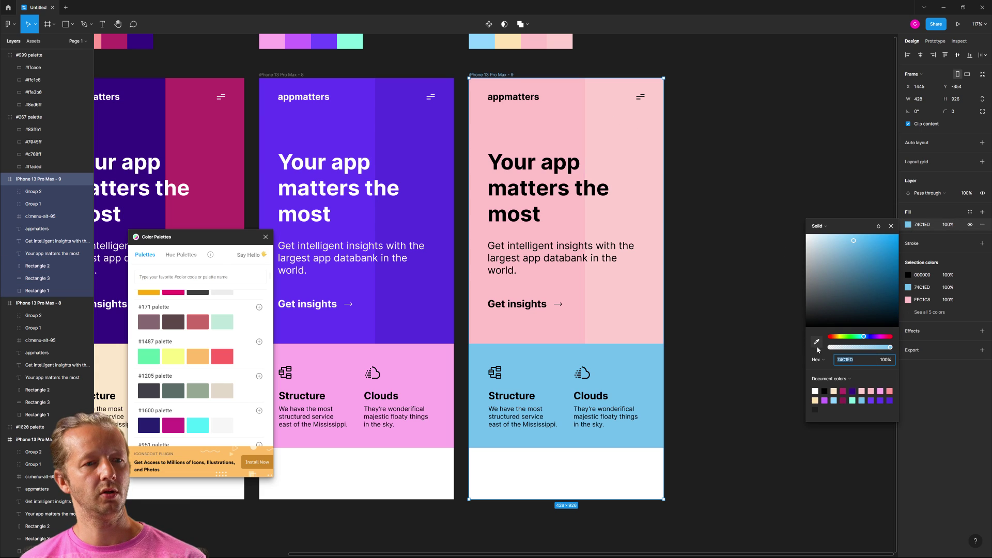
pyautogui.click(508, 44)
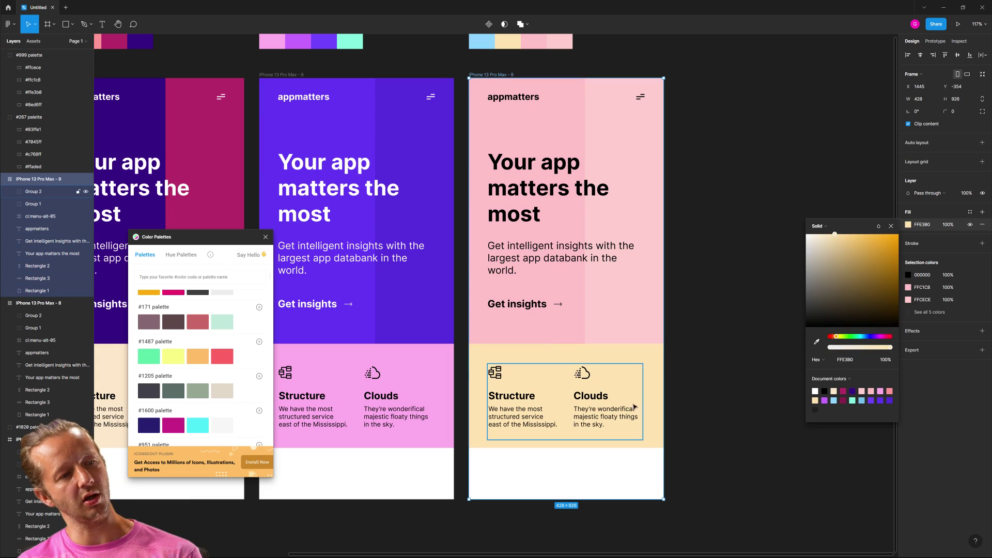
pyautogui.click(716, 211)
# - Move the Color Palettes plugin window up beside the row of four landing page frames
pyautogui.scroll(-6, 739, 266)
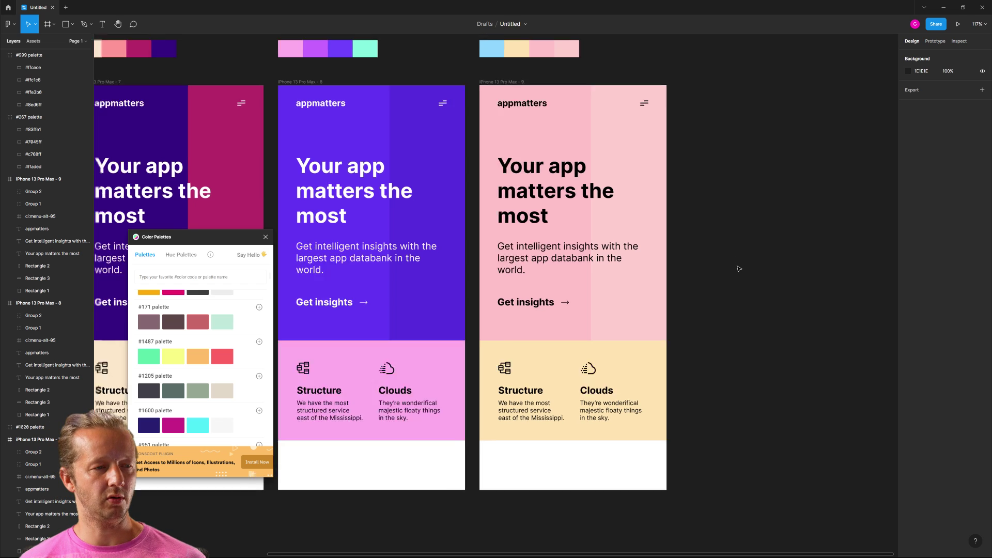
pyautogui.moveTo(749, 281); pyautogui.dragTo(683, 273)
pyautogui.scroll(3, 692, 269)
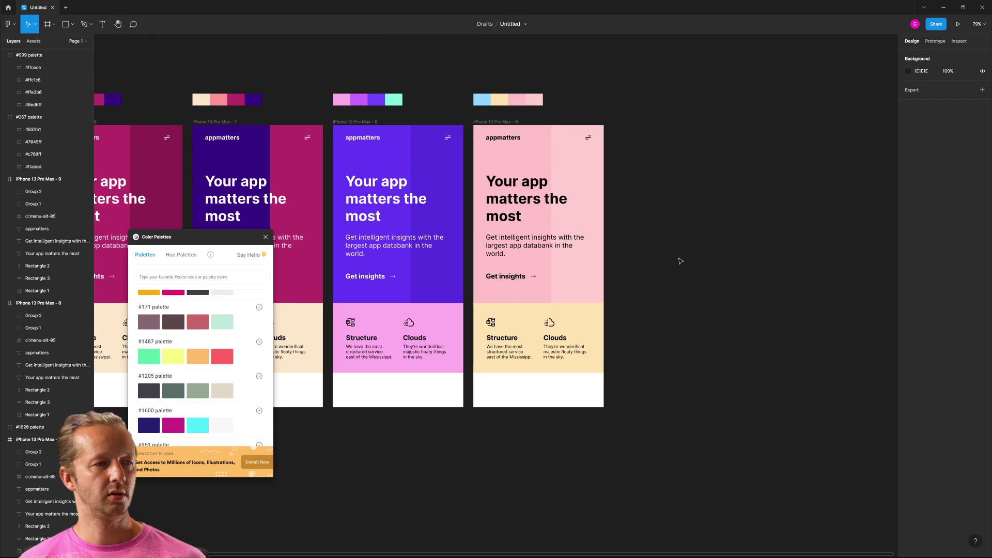
pyautogui.scroll(-2, 672, 248)
pyautogui.moveTo(665, 232); pyautogui.dragTo(766, 250)
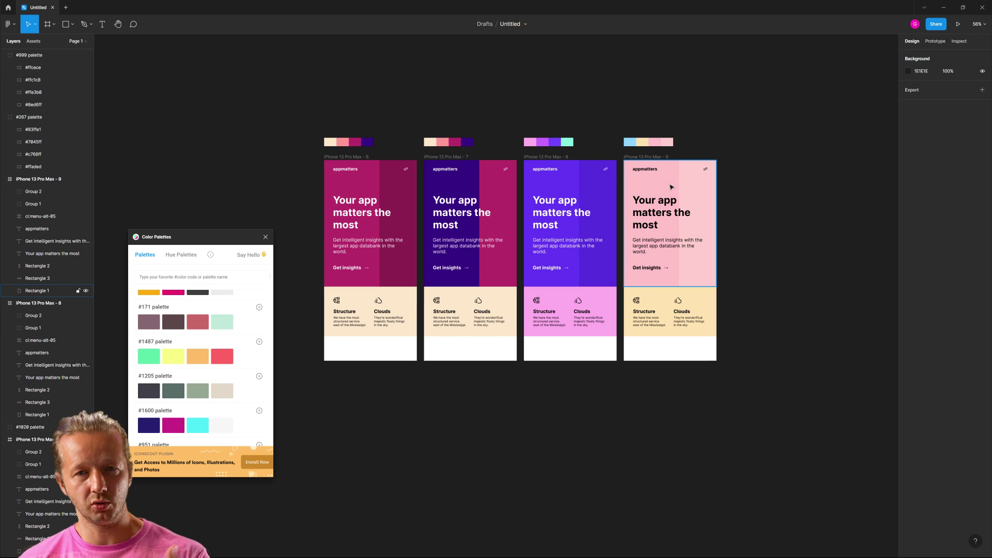
pyautogui.moveTo(186, 238); pyautogui.dragTo(213, 107)
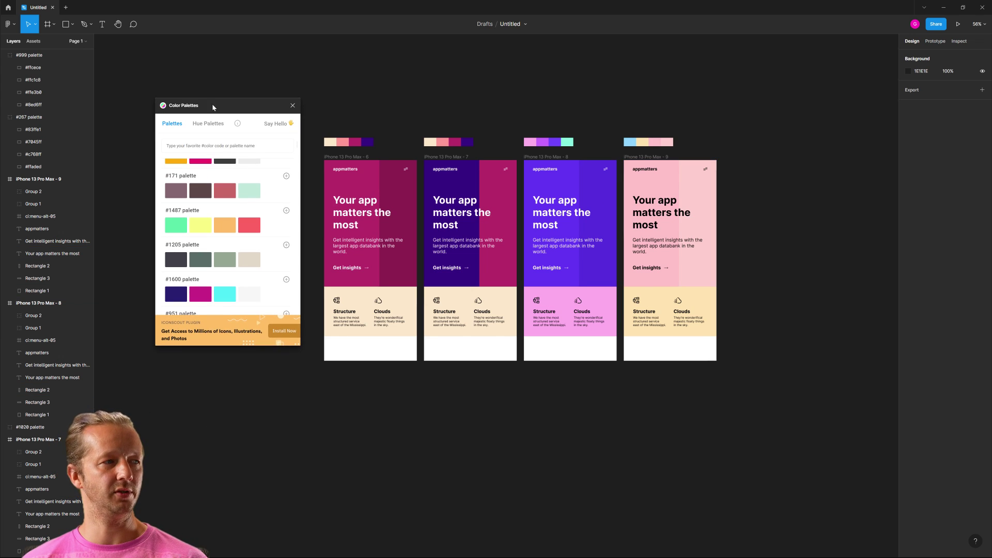